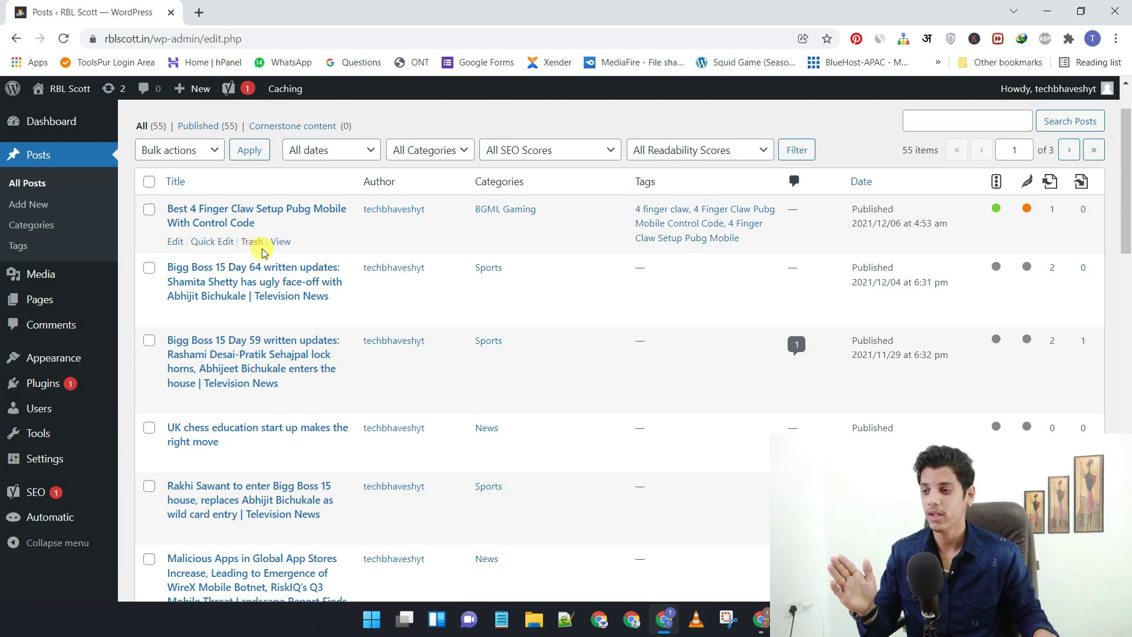
- Review the list of published posts in the site's WordPress admin, including their categories and publication dates
scroll(233, 247, down, 4)
scroll(239, 248, up, 5)
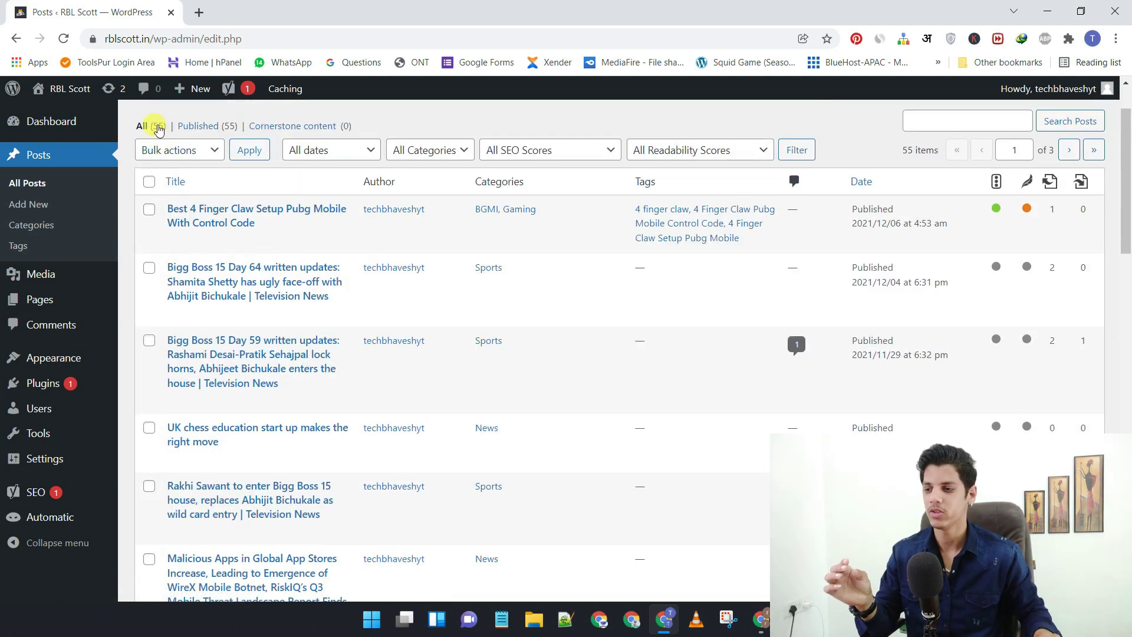
scroll(381, 229, down, 12)
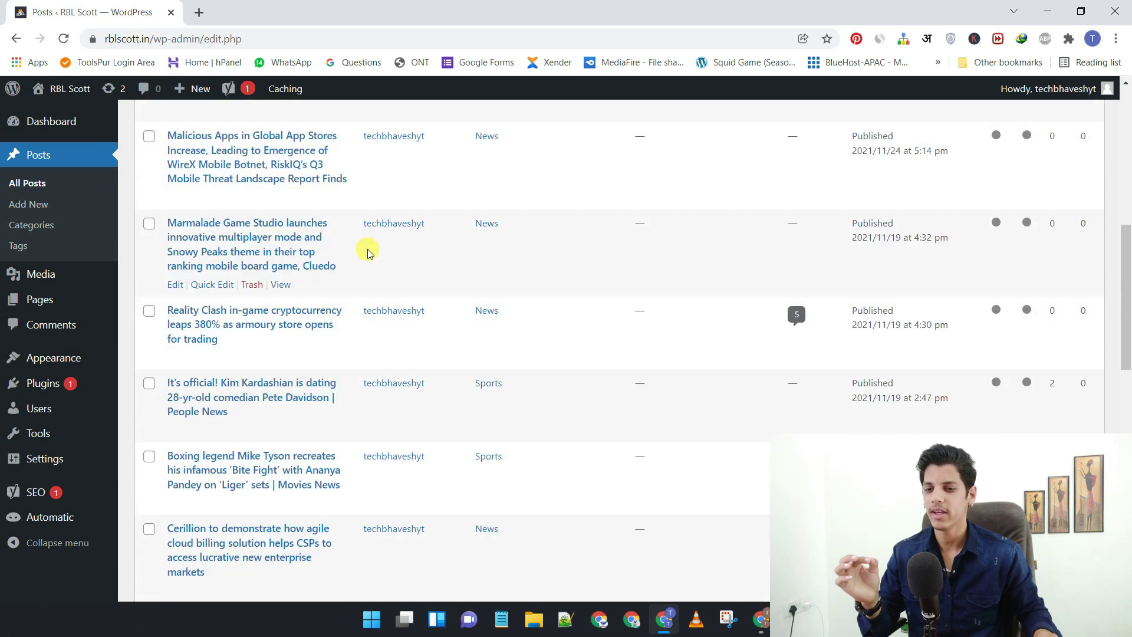
scroll(241, 236, down, 6)
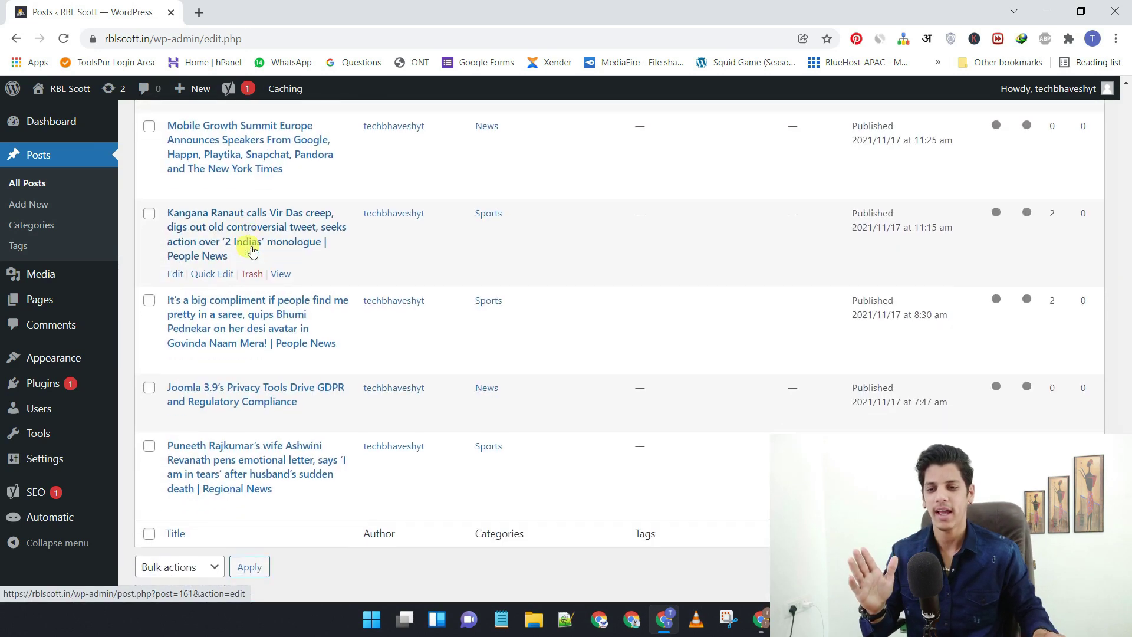
scroll(754, 323, up, 3)
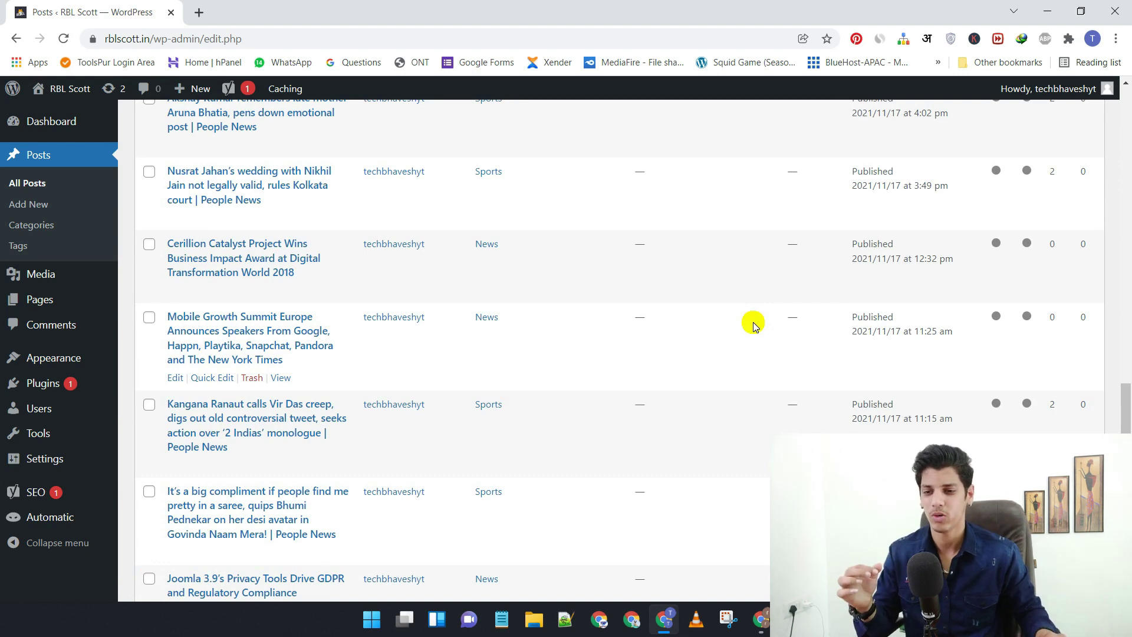
scroll(753, 324, up, 6)
scroll(753, 323, down, 10)
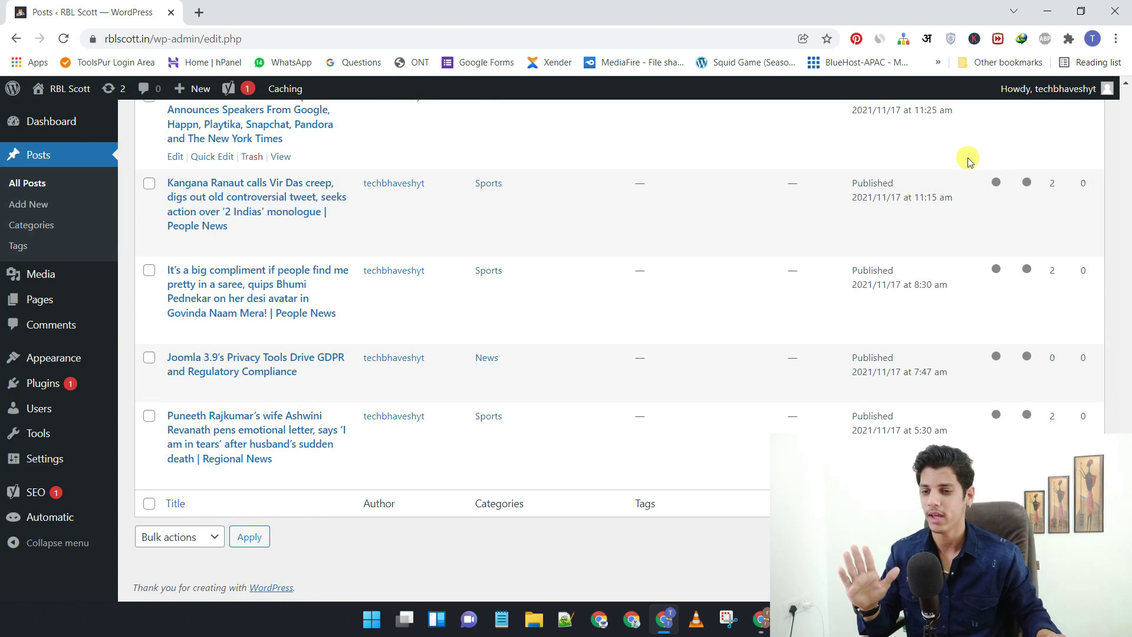
scroll(907, 171, up, 14)
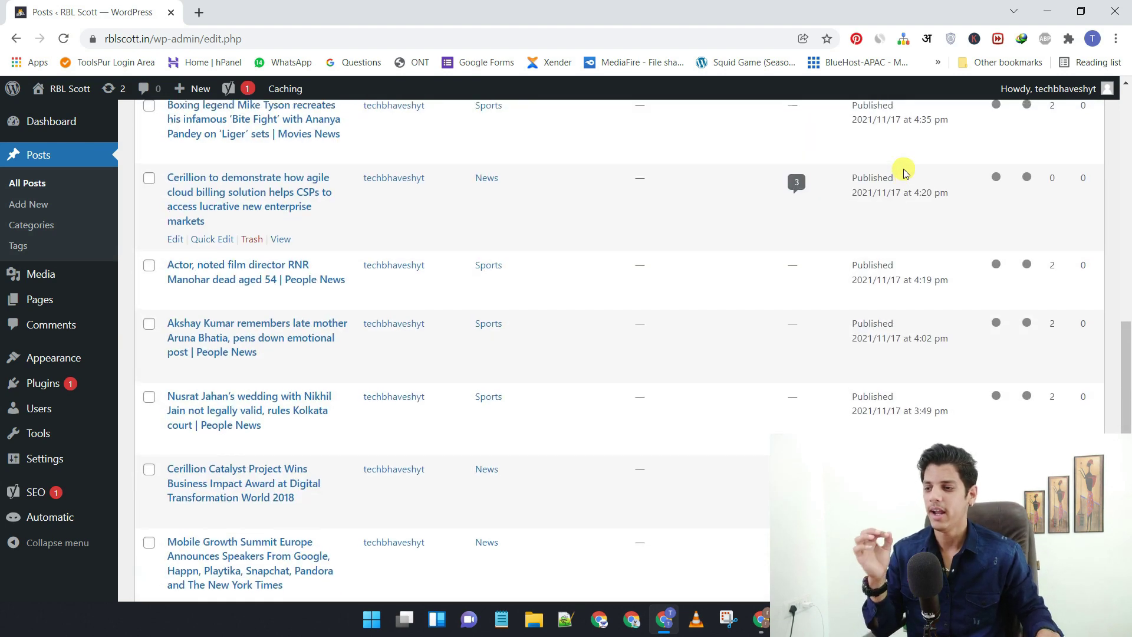
scroll(618, 215, up, 3)
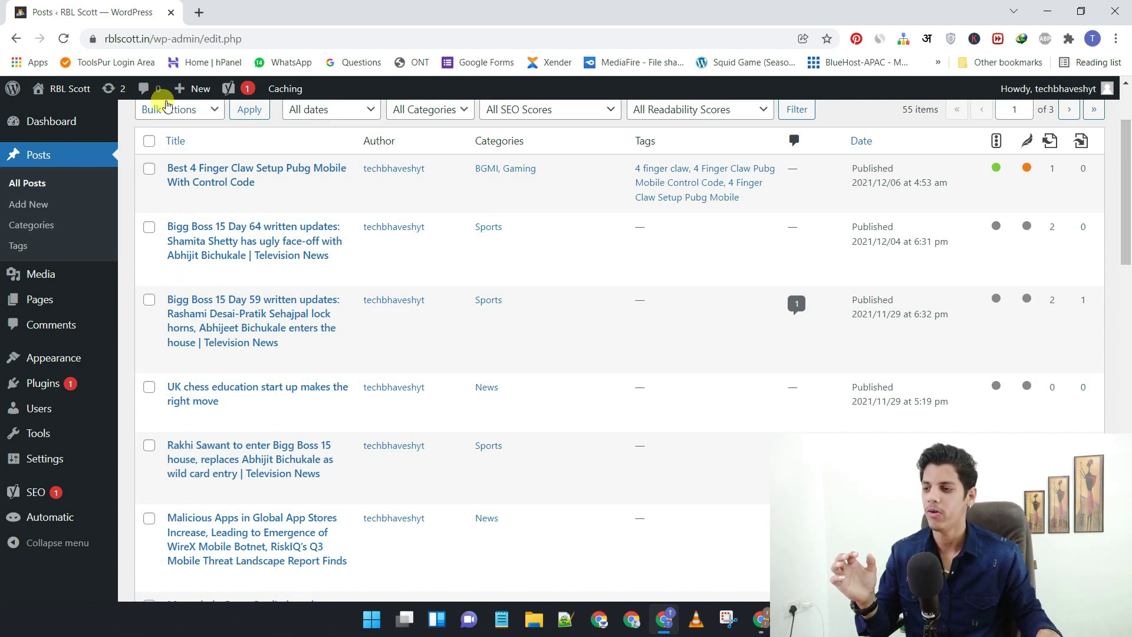
- Open the live RBL Scott site in a new tab and look through its homepage from header to footer
right_click(52, 110)
click(77, 116)
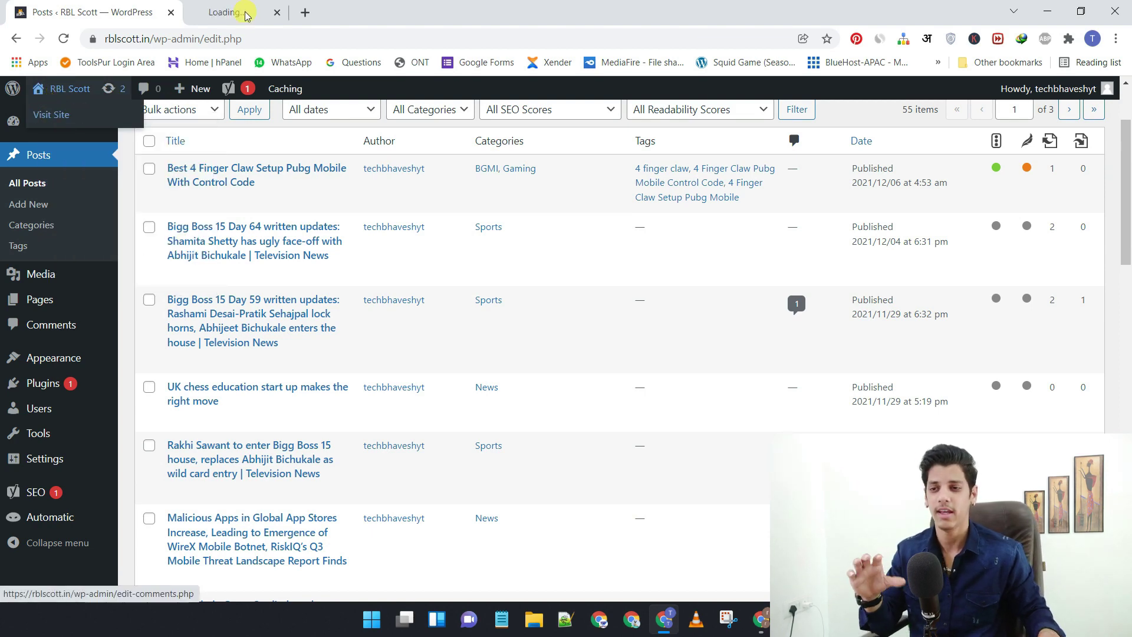
click(254, 12)
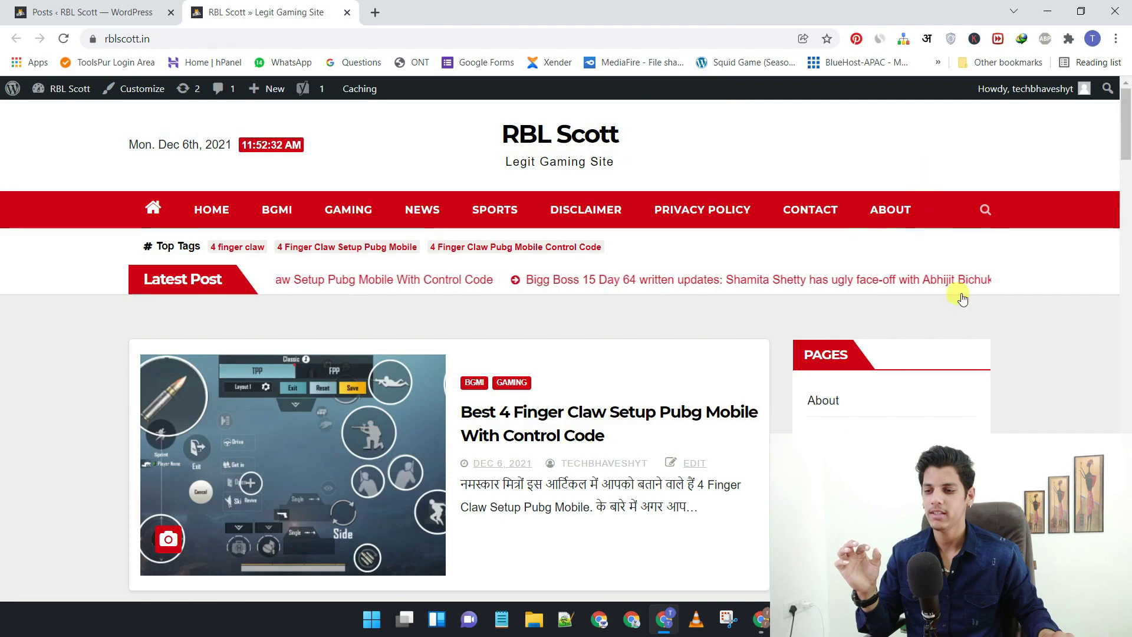
scroll(643, 202, down, 1)
scroll(696, 214, down, 20)
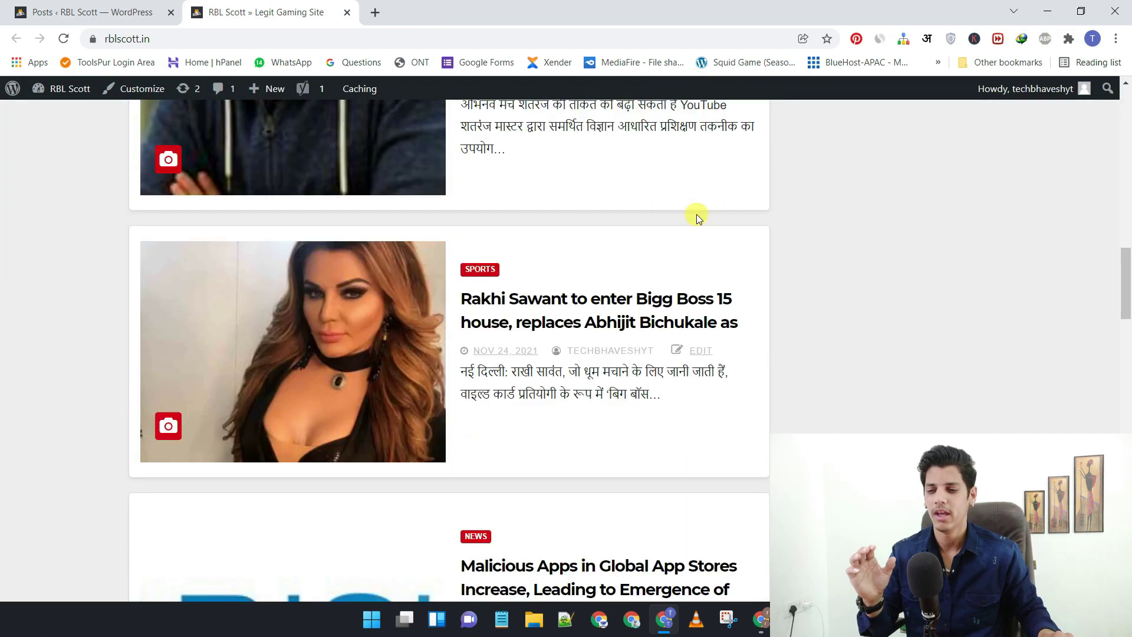
scroll(696, 215, down, 7)
scroll(694, 214, up, 10)
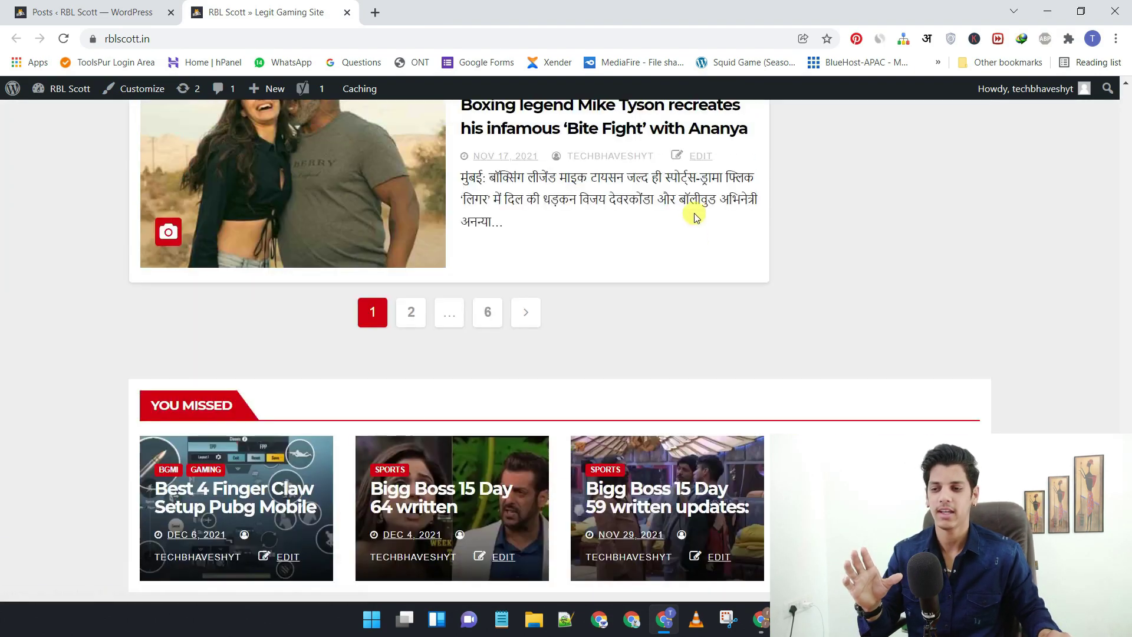
scroll(531, 224, down, 6)
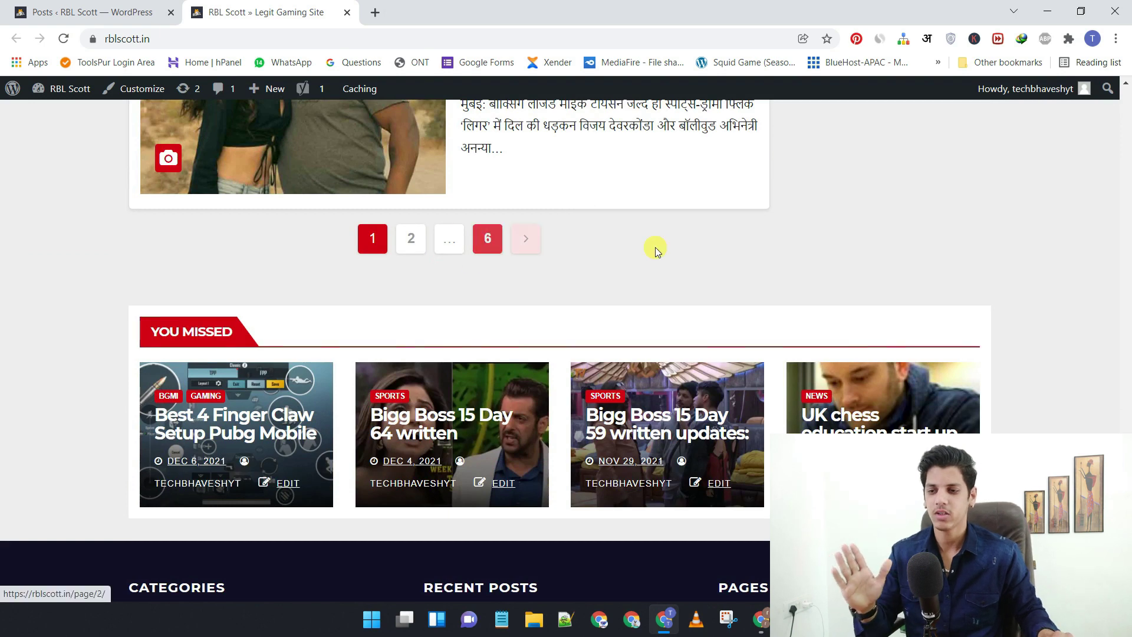
scroll(656, 247, down, 7)
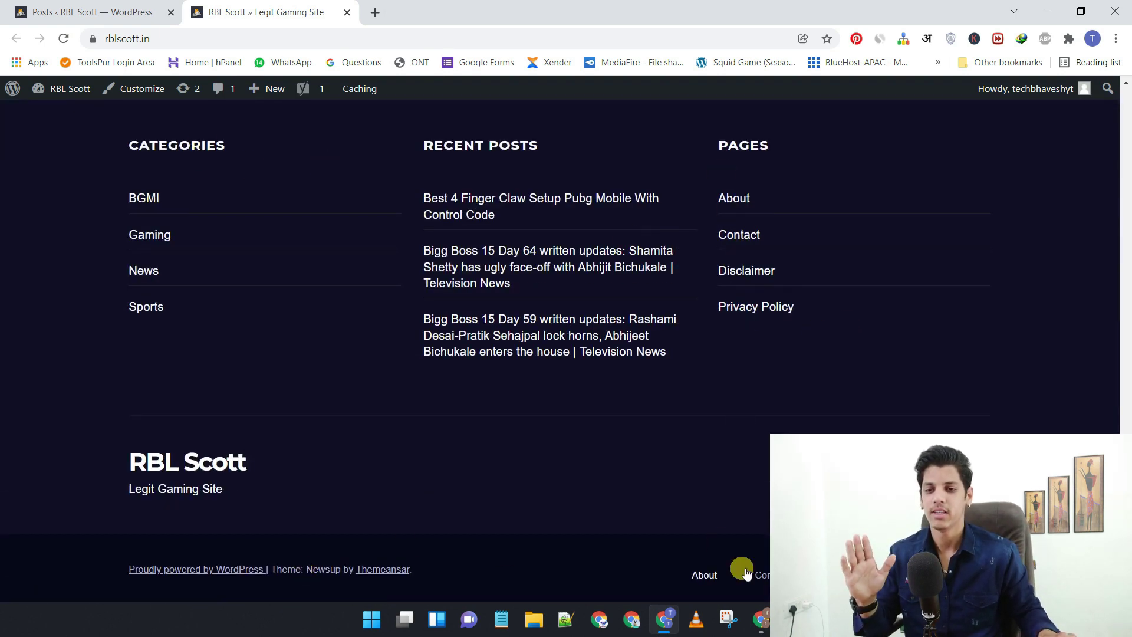
scroll(663, 171, up, 20)
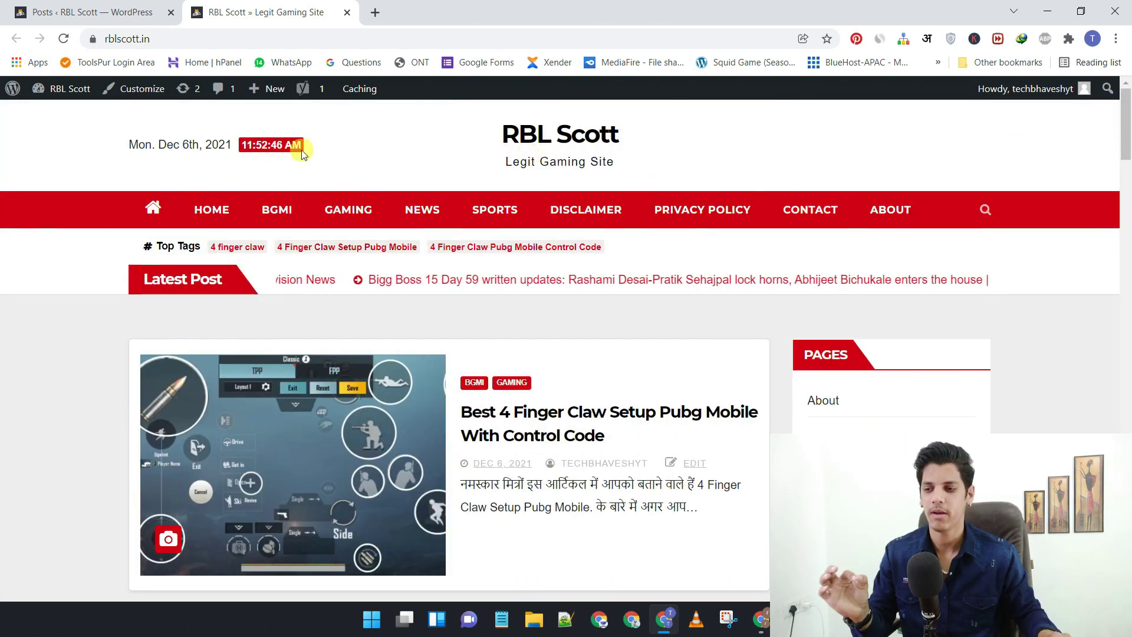
scroll(645, 228, down, 4)
scroll(514, 211, up, 4)
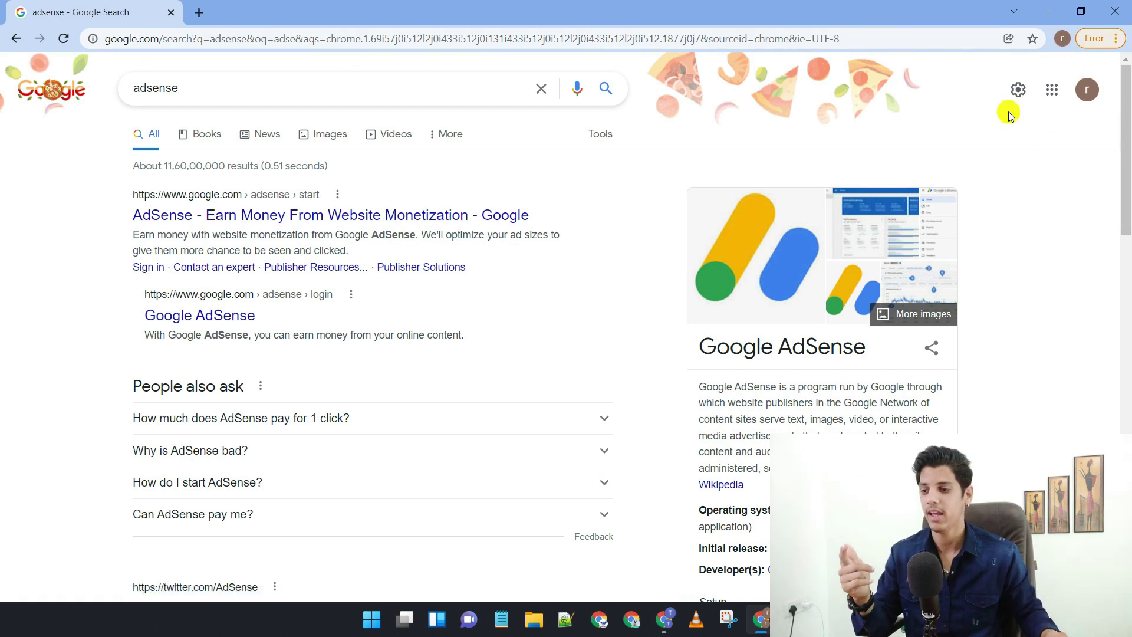
- Open Google AdSense from the search results and start the sign-up with the existing Google account
click(362, 218)
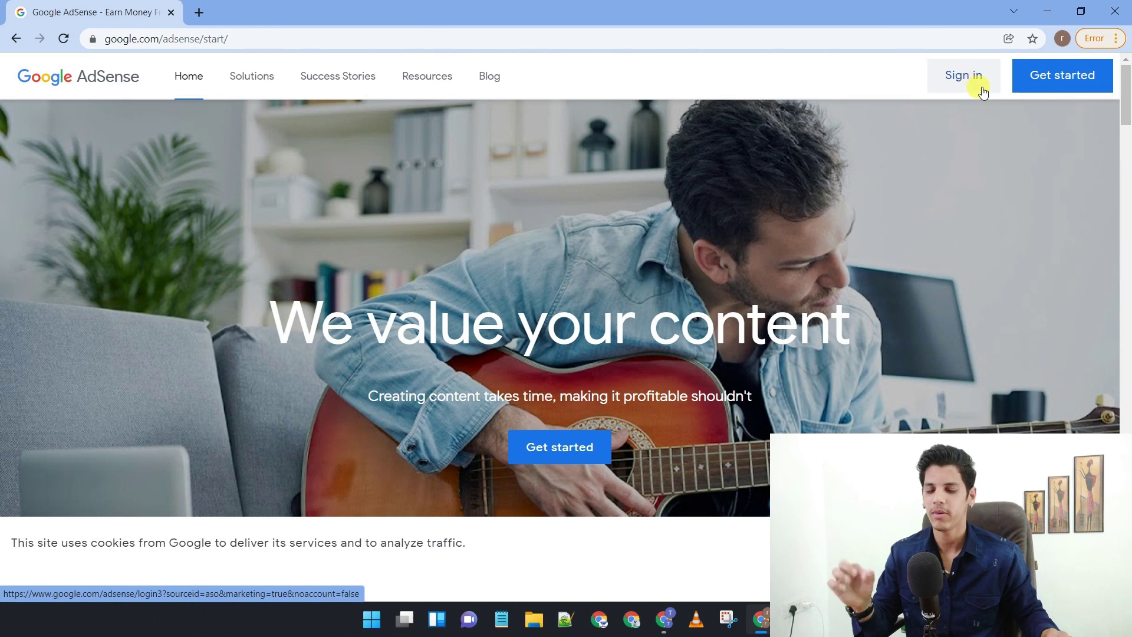
click(1070, 76)
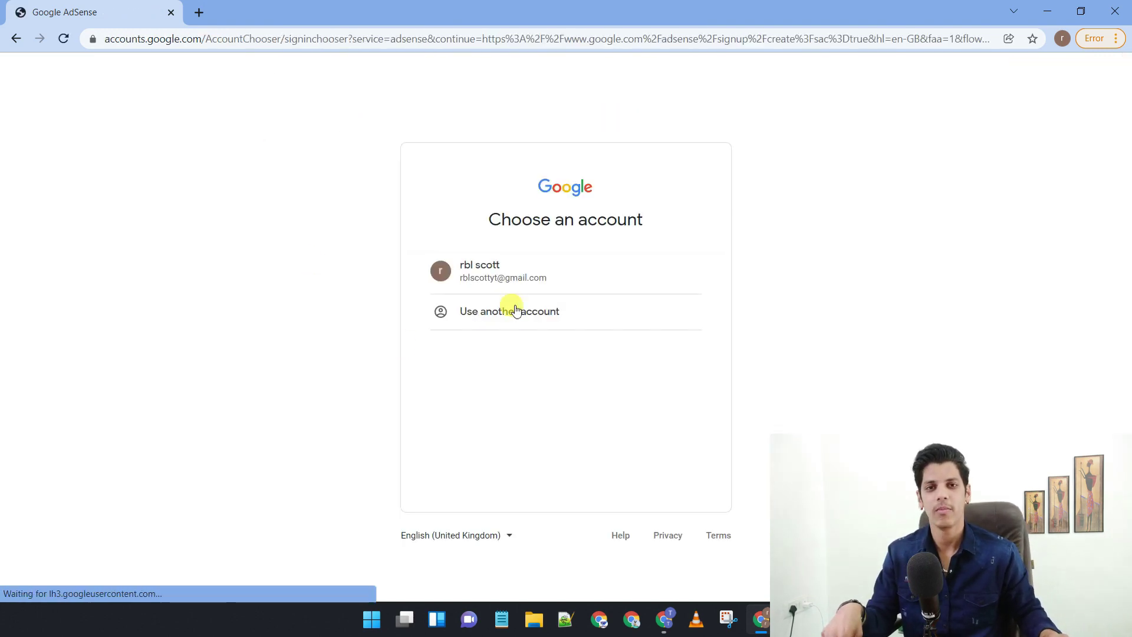
click(548, 275)
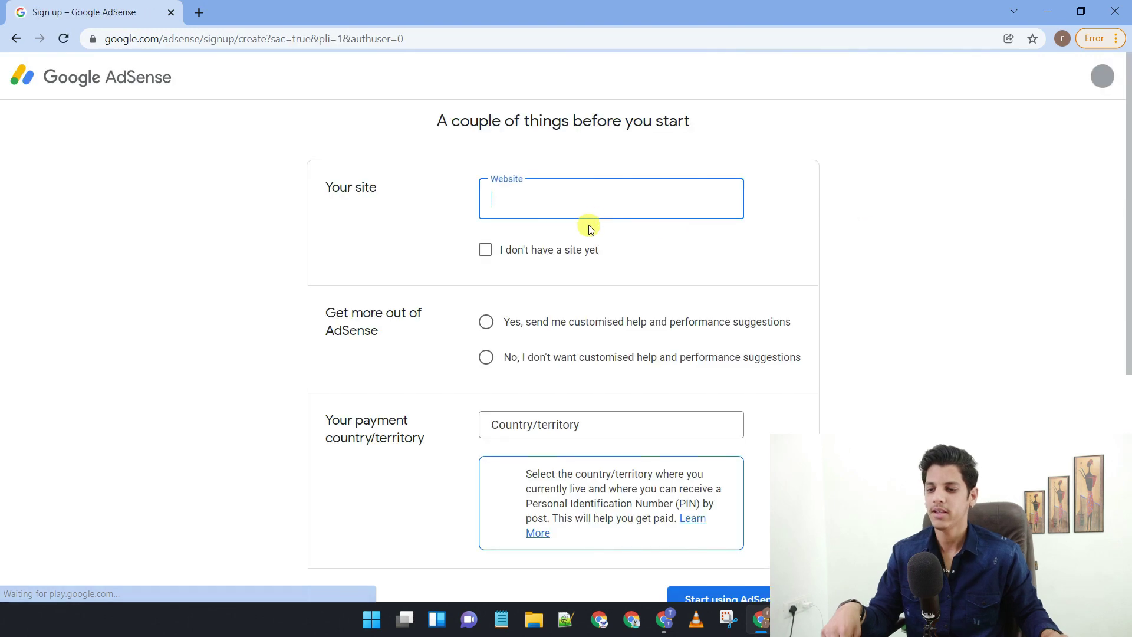
scroll(798, 289, down, 3)
scroll(799, 289, up, 3)
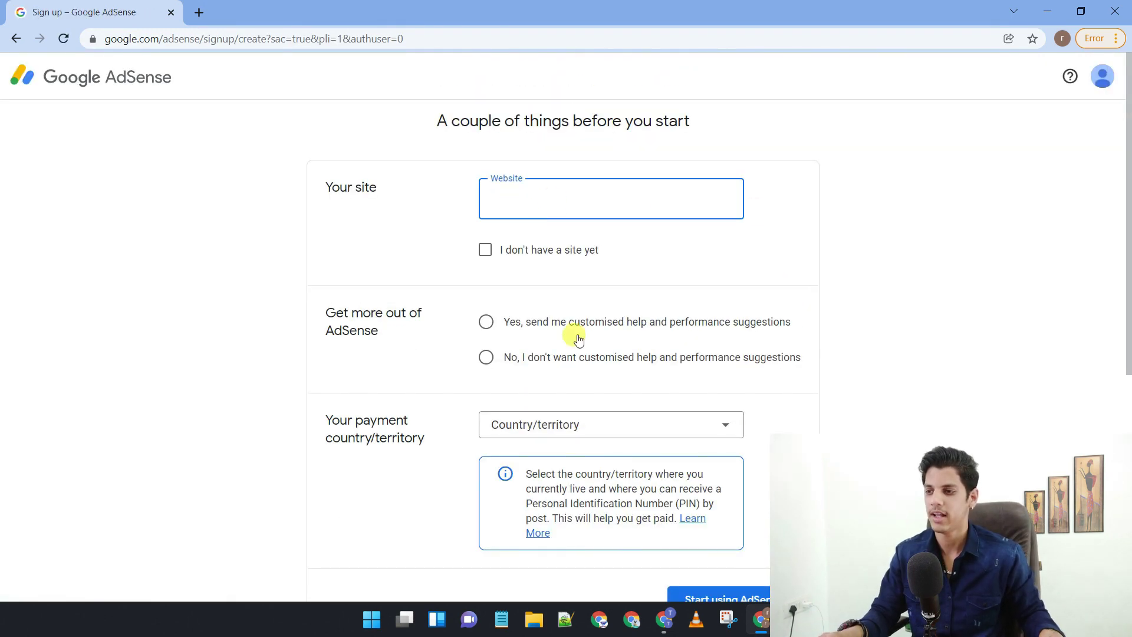
click(665, 619)
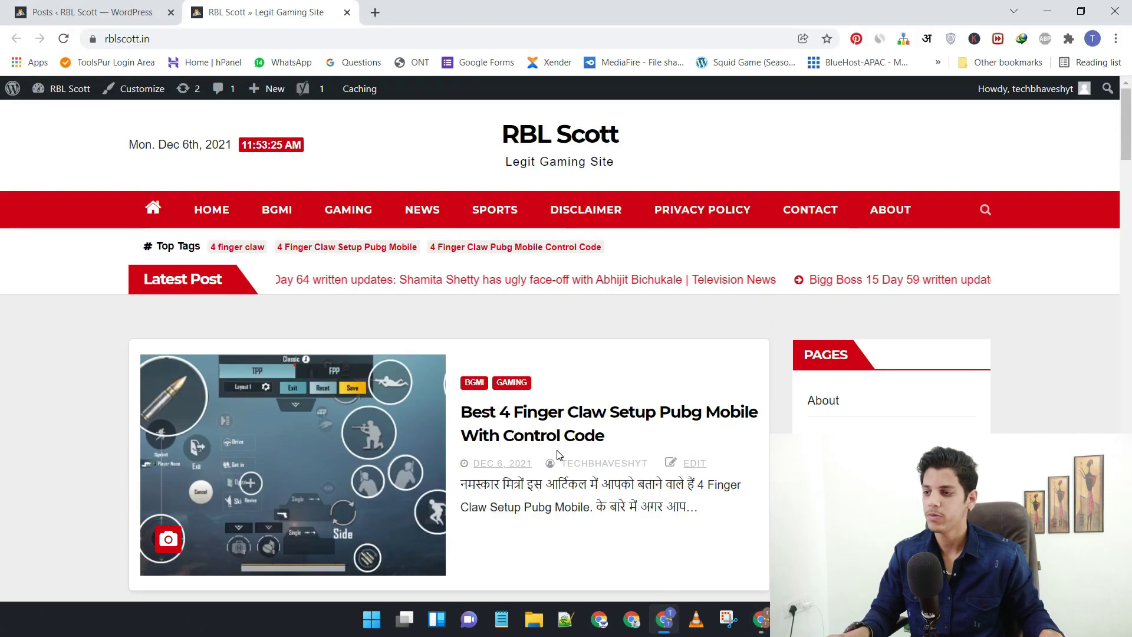
click(112, 47)
key(ctrl+c)
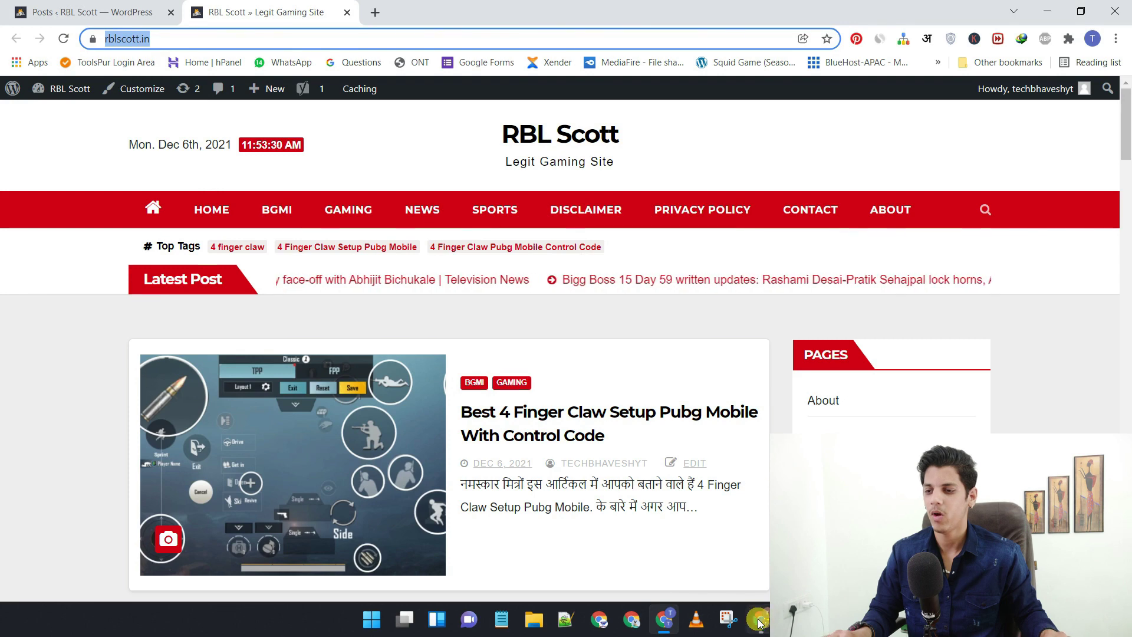
key(alt+Tab)
key(ctrl+v)
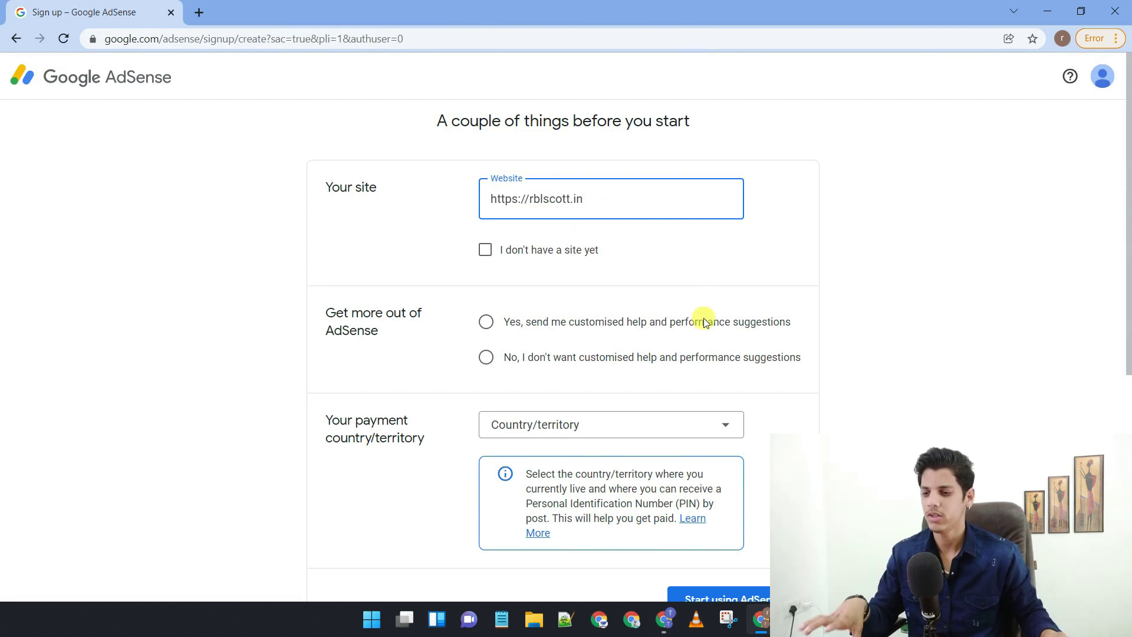
click(489, 322)
- Set the payment country to India, then accept the AdSense agreement and submit the sign-up
scroll(625, 304, down, 1)
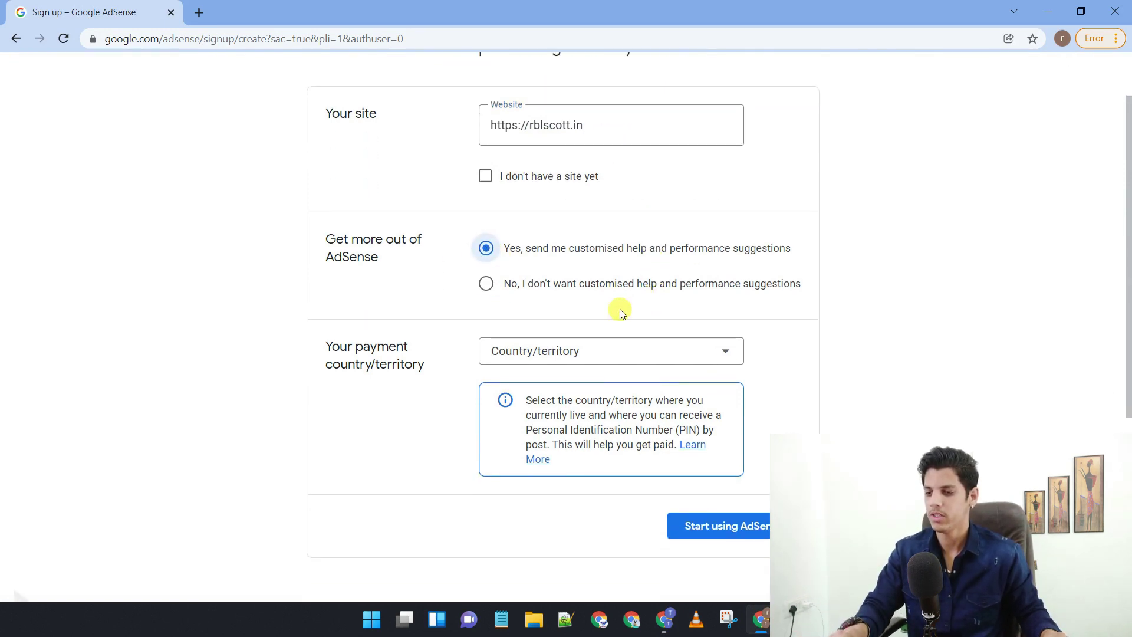
click(581, 352)
key(i)
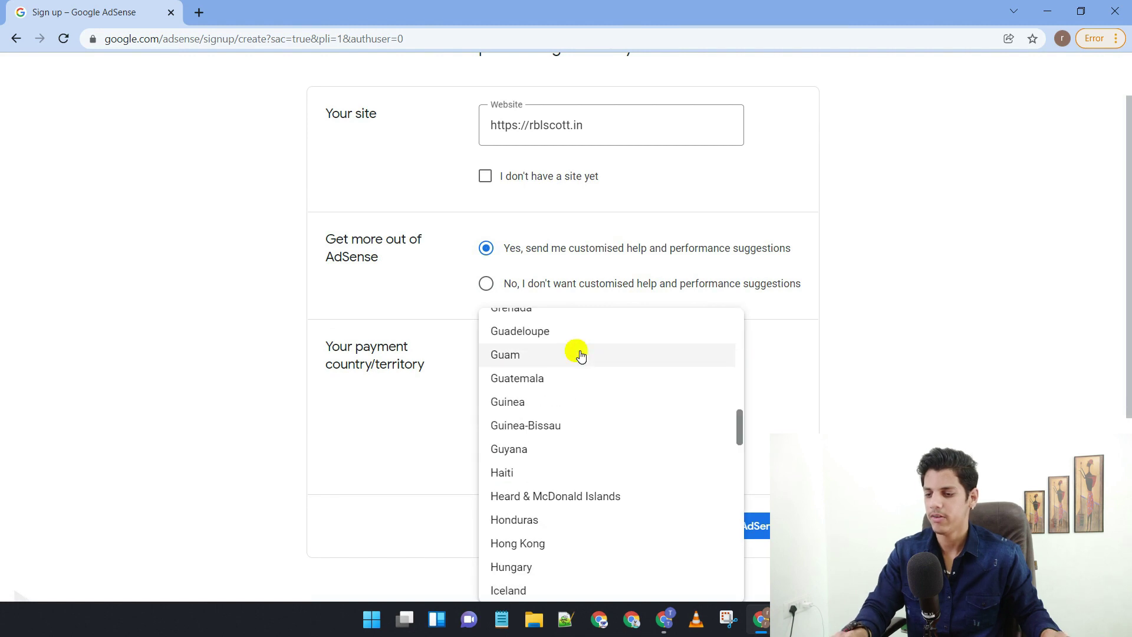
scroll(584, 437, down, 2)
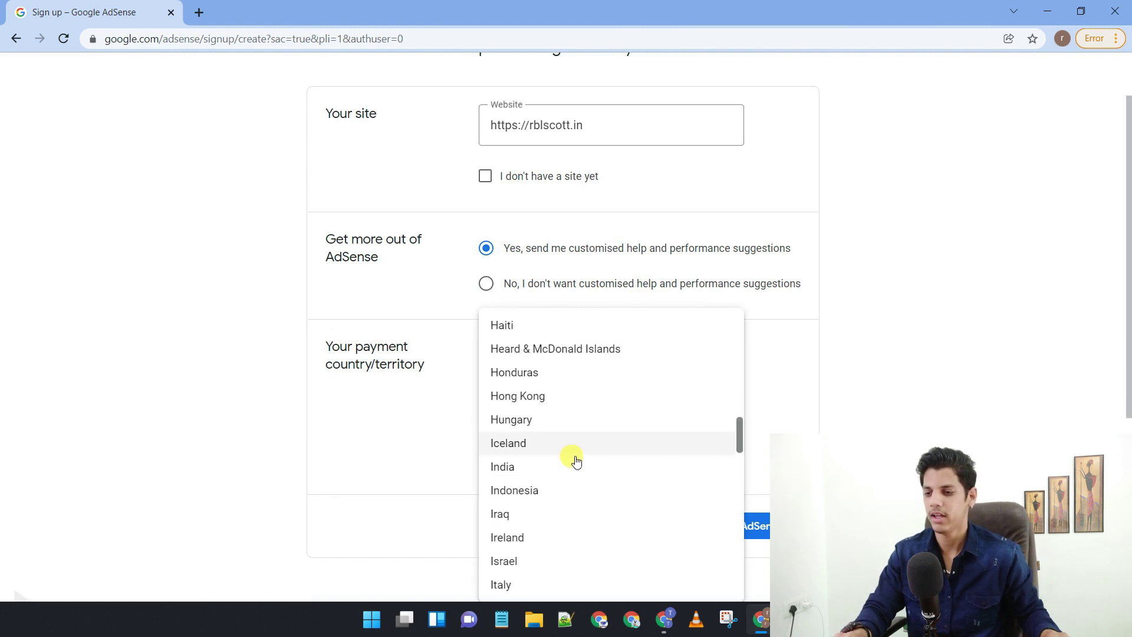
click(529, 471)
scroll(716, 324, down, 6)
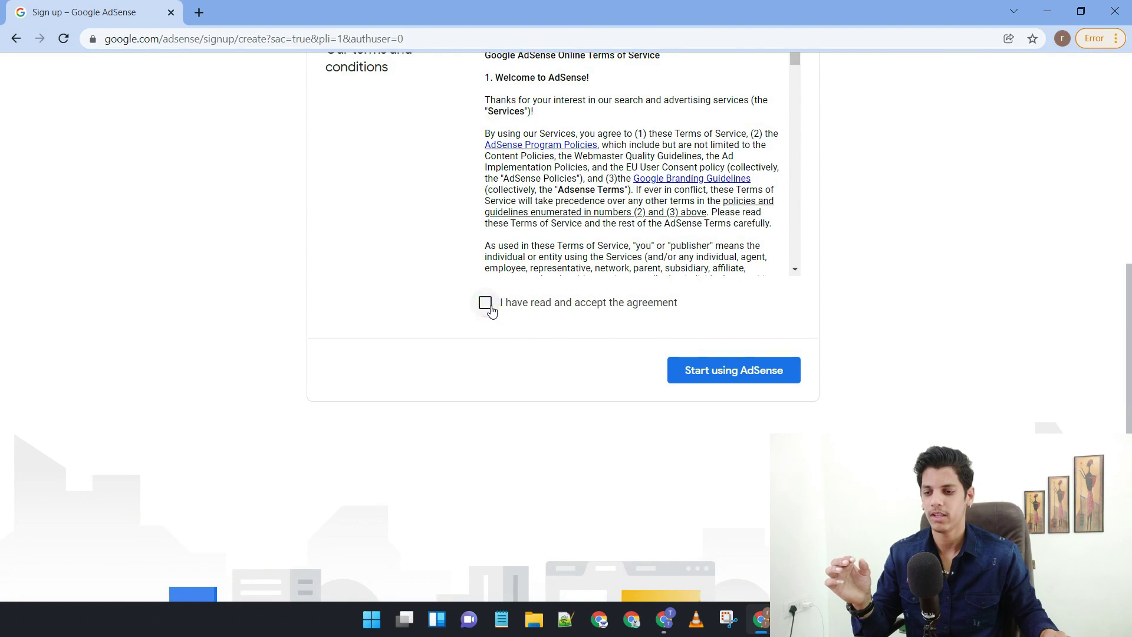
click(767, 371)
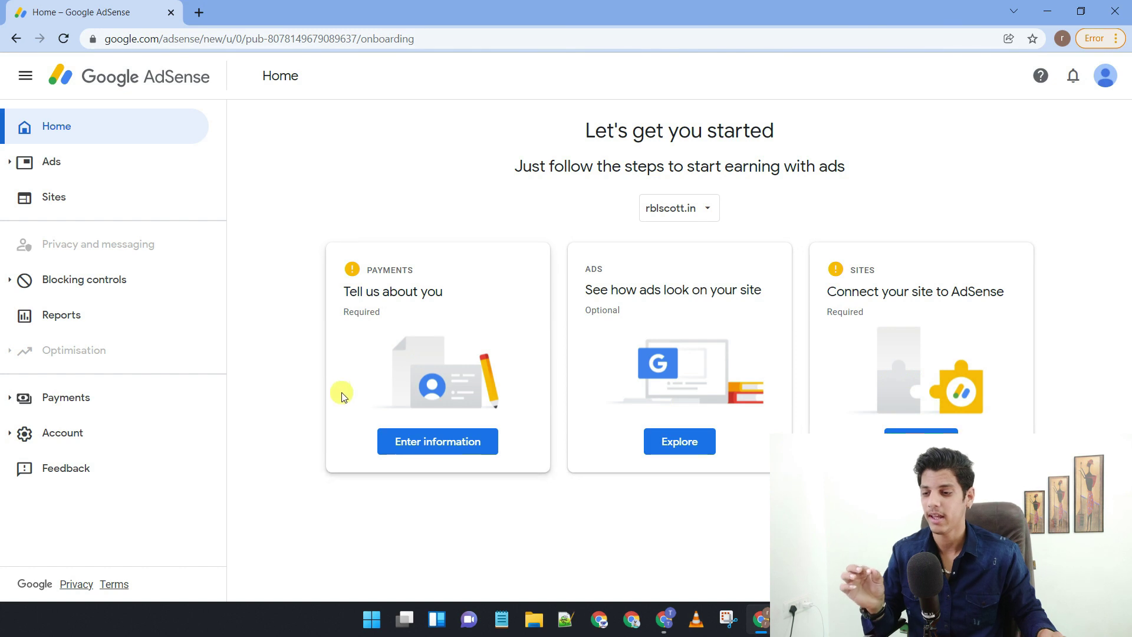
- Open the required payments information and submit the customer's name and address details for an Individual account
click(414, 446)
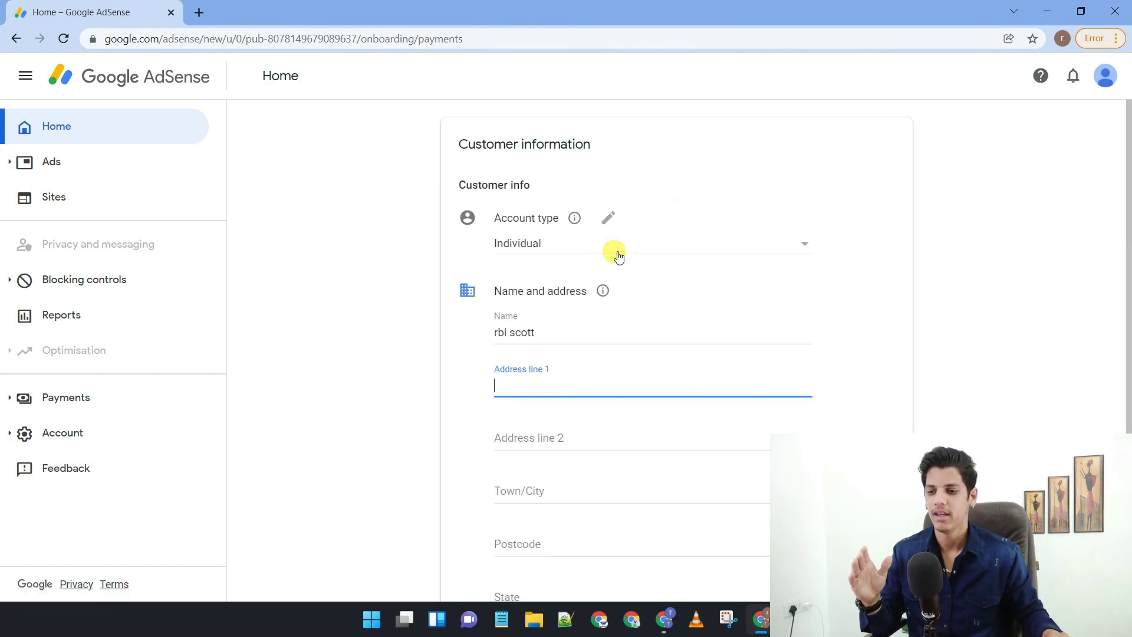
scroll(651, 400, down, 3)
scroll(652, 384, up, 2)
scroll(659, 387, up, 1)
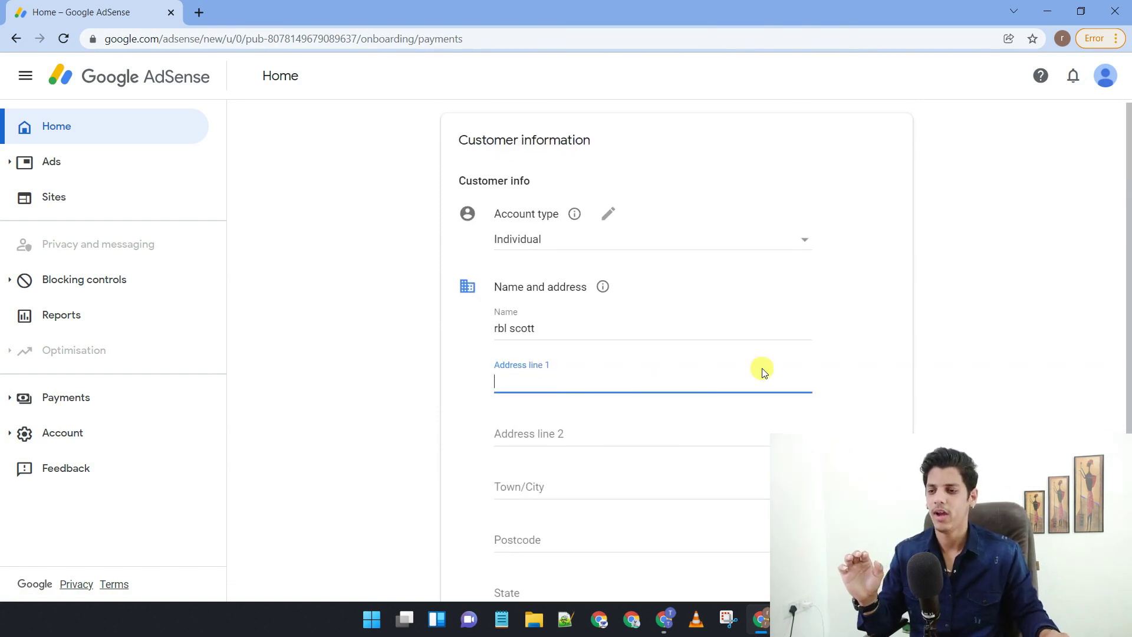
scroll(761, 369, down, 3)
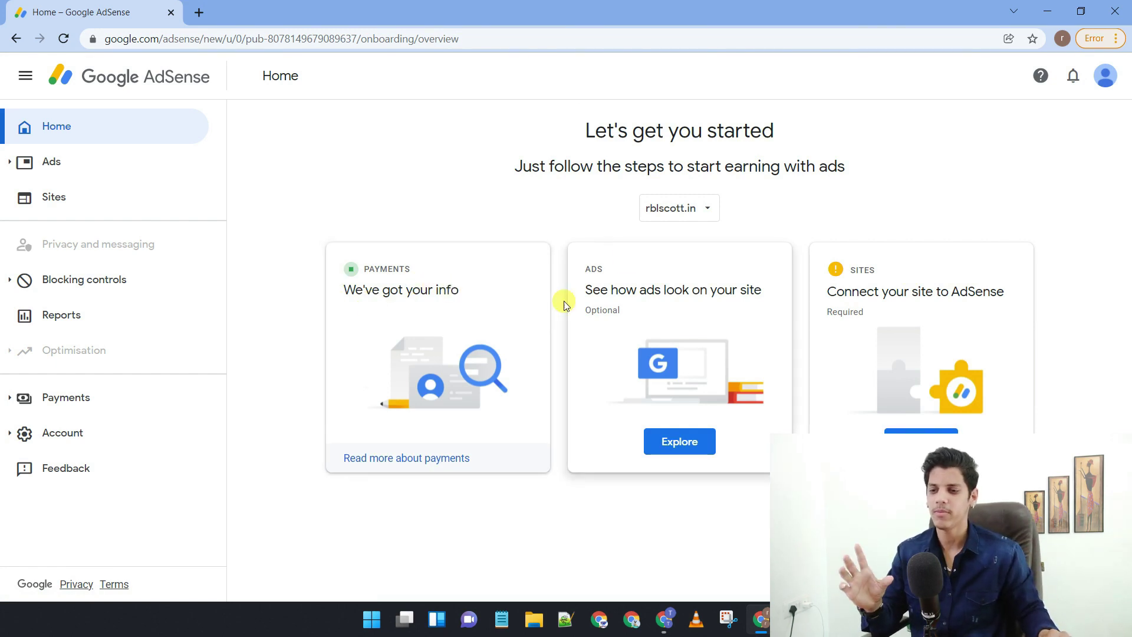
- Turn on Auto ads in the ad settings preview for rblscott.in and copy the AdSense code snippet
click(677, 439)
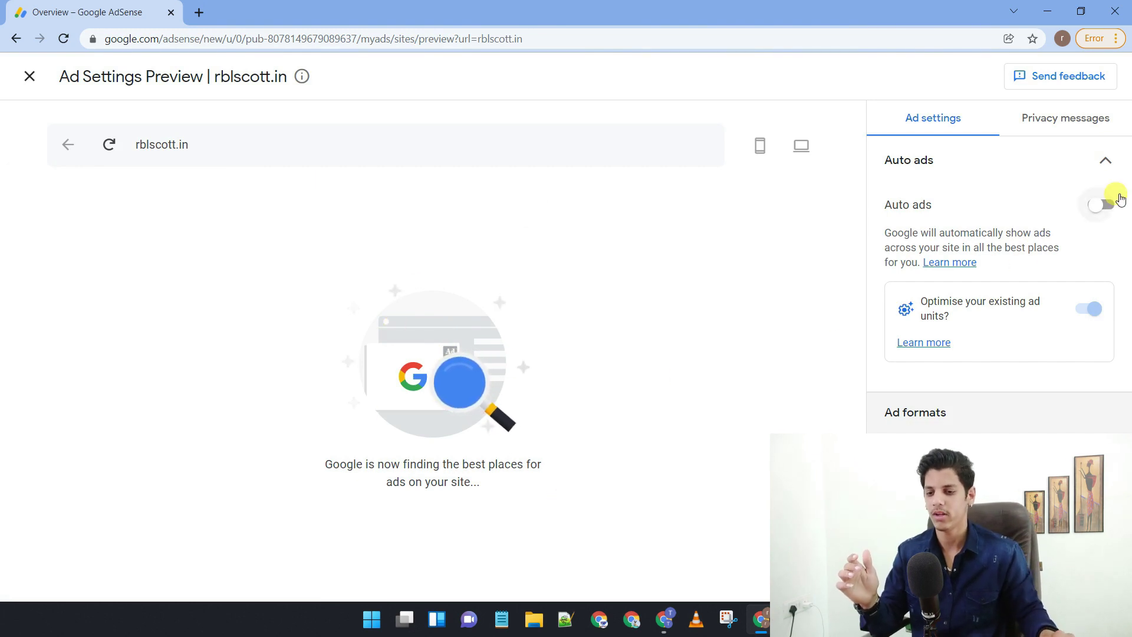
click(1102, 207)
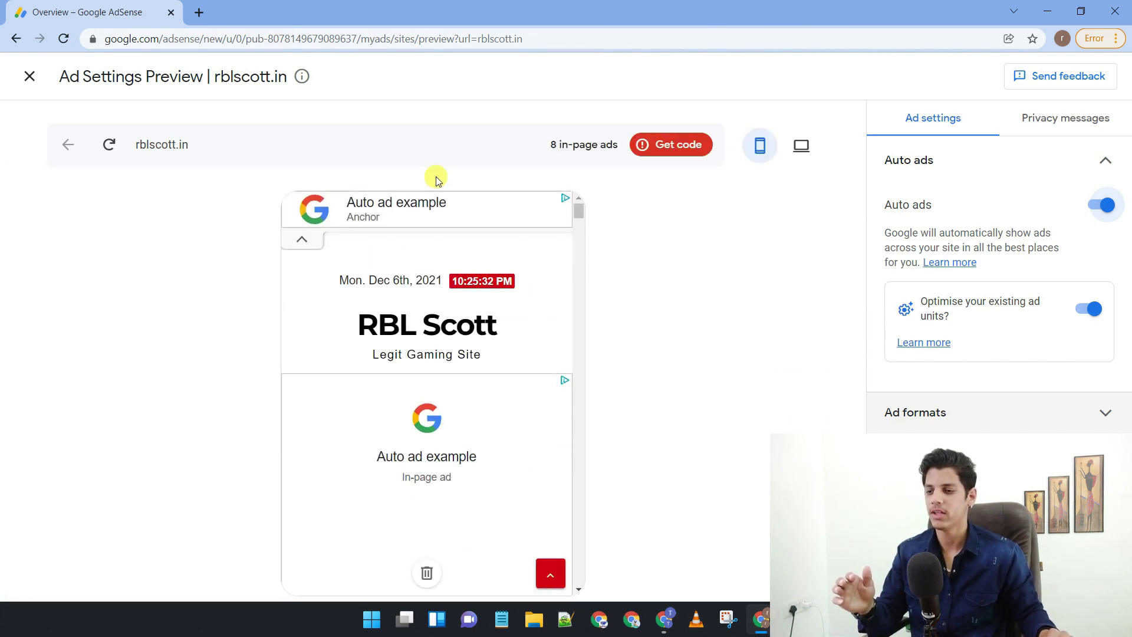
click(682, 151)
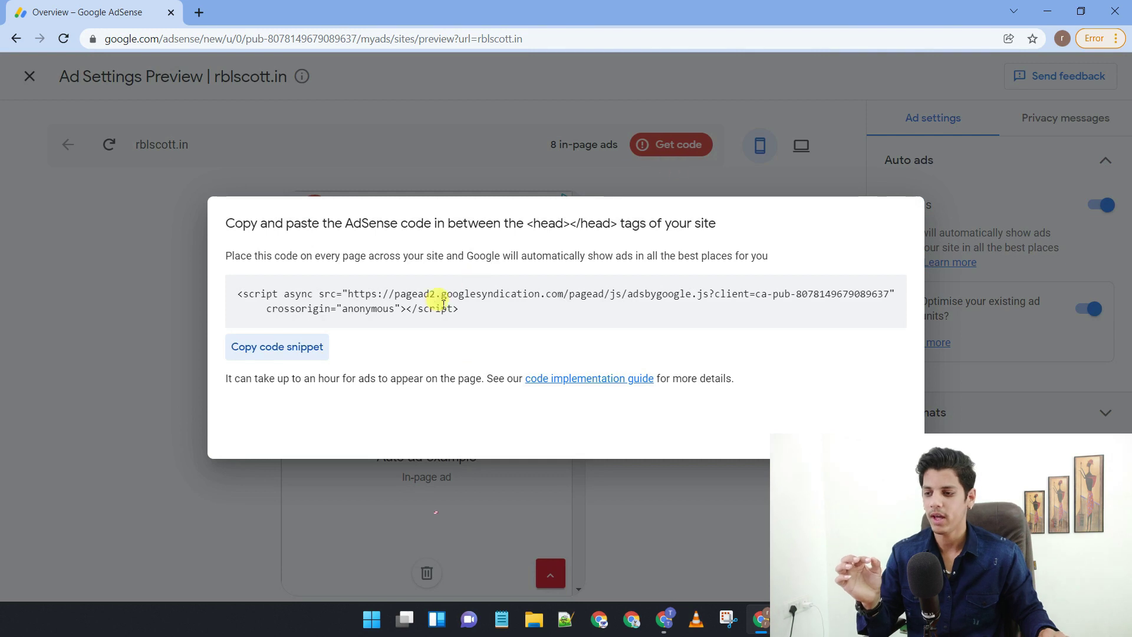
click(291, 359)
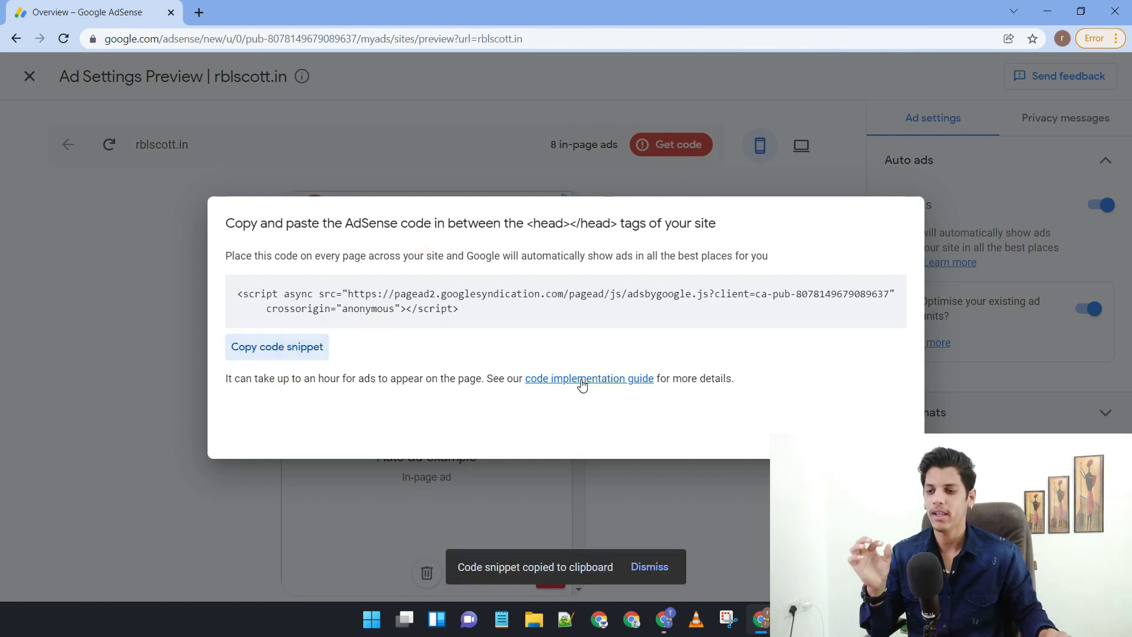
- Switch to the site's WordPress admin and open the Insert Headers and Footers settings
click(663, 631)
click(94, 13)
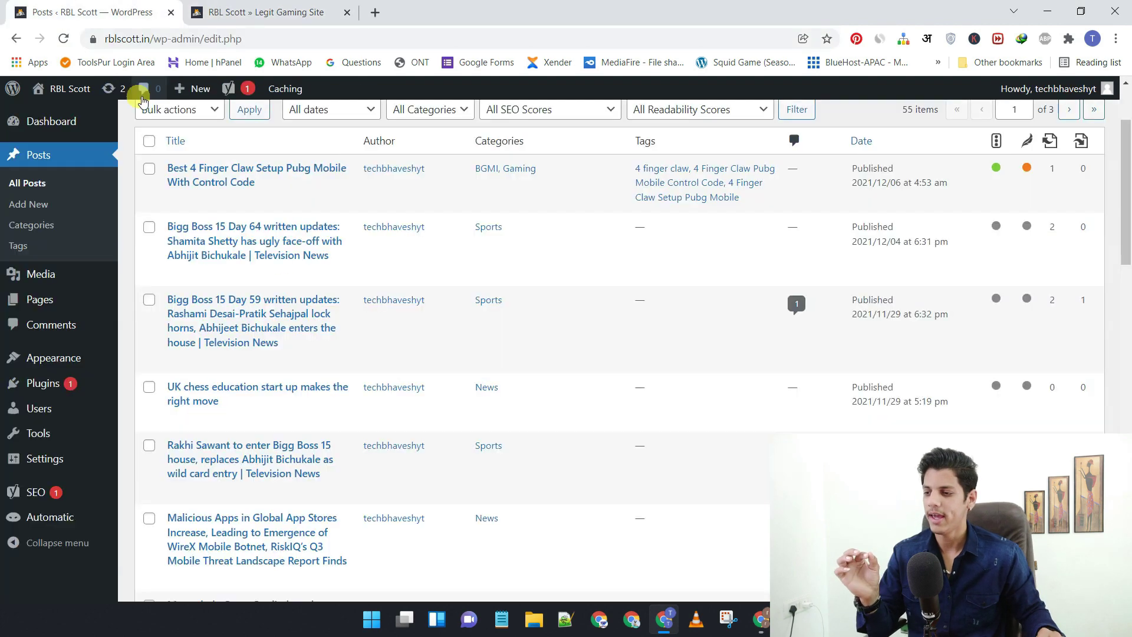
mouse_move(90, 377)
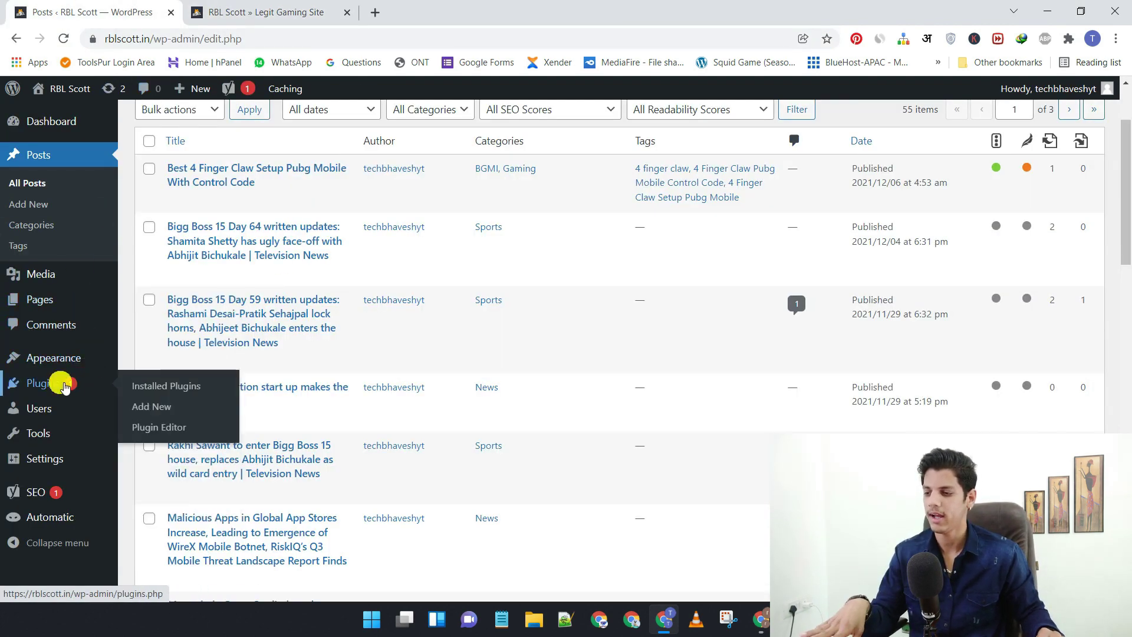
mouse_move(53, 459)
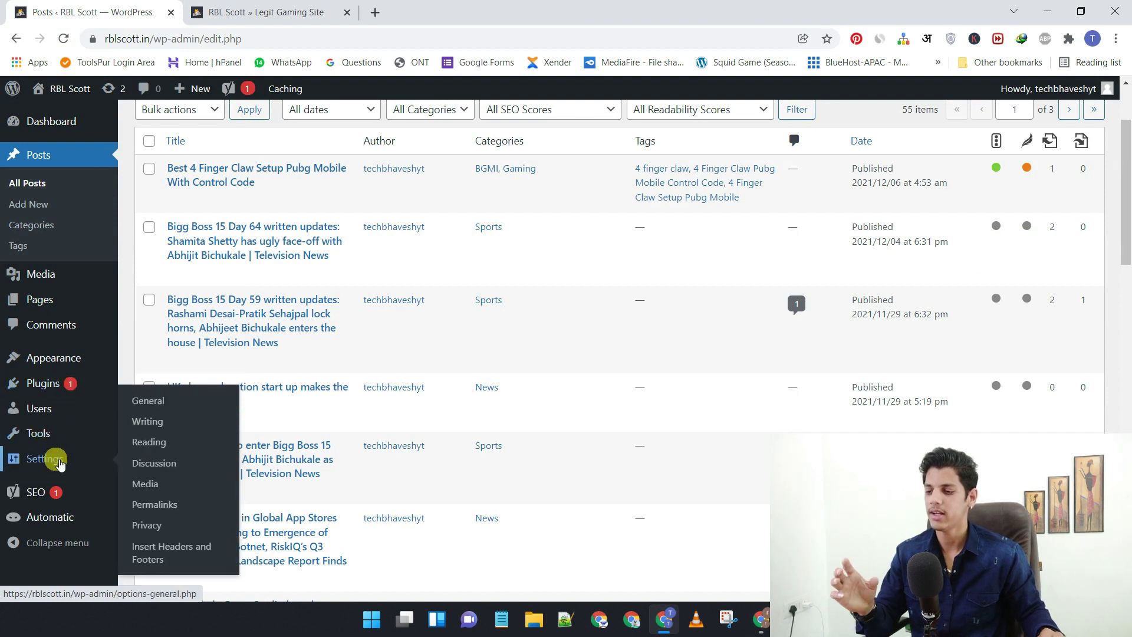
click(167, 559)
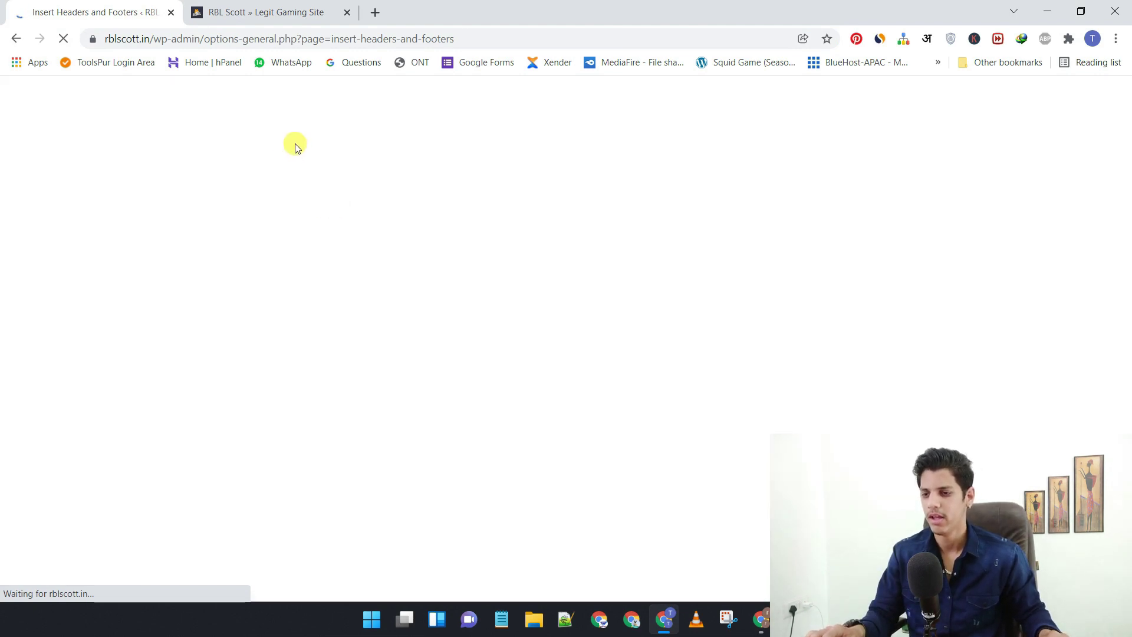
- Paste the copied AdSense script on a new line below the google-site-verification meta tag in Scripts in Header and save the settings
click(692, 260)
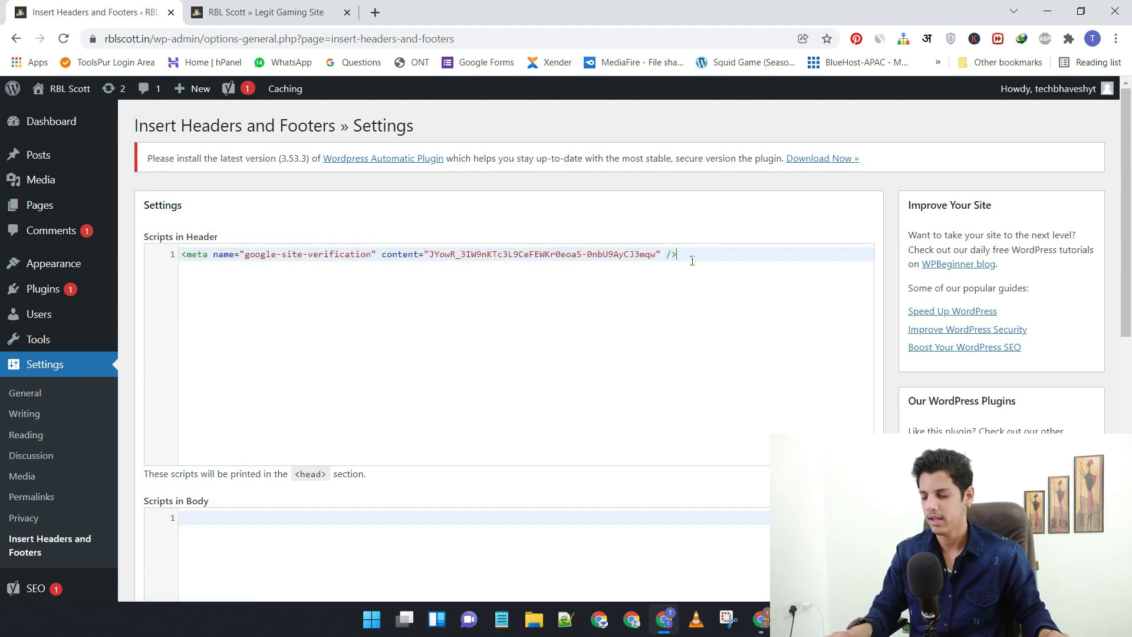
key(Return)
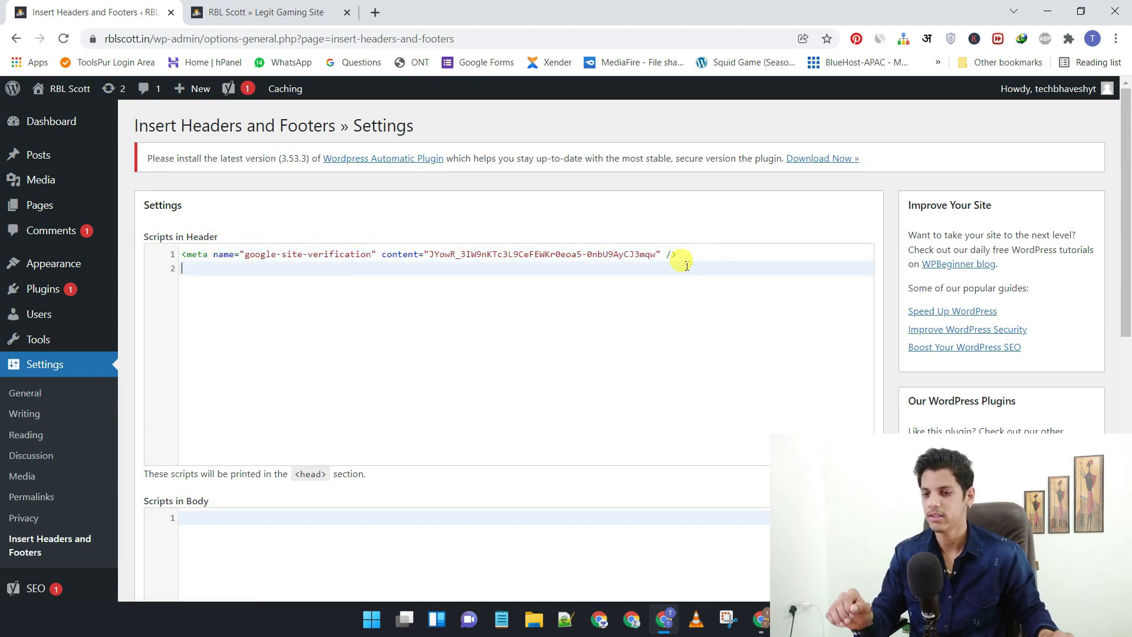
key(ctrl+v)
scroll(698, 260, down, 8)
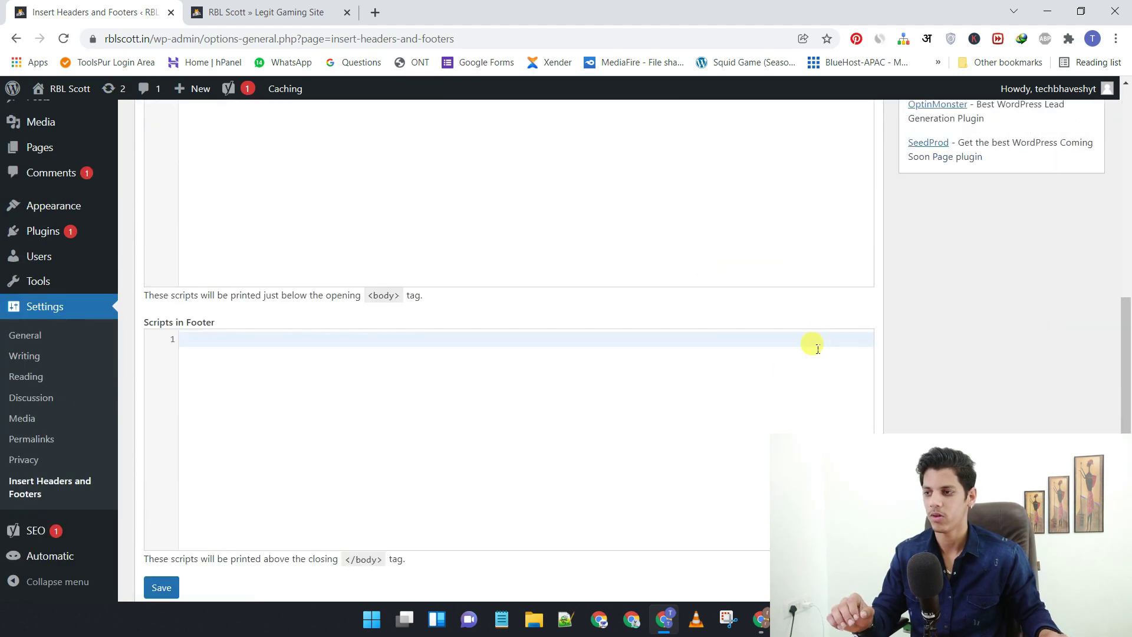
scroll(252, 391, down, 2)
click(161, 495)
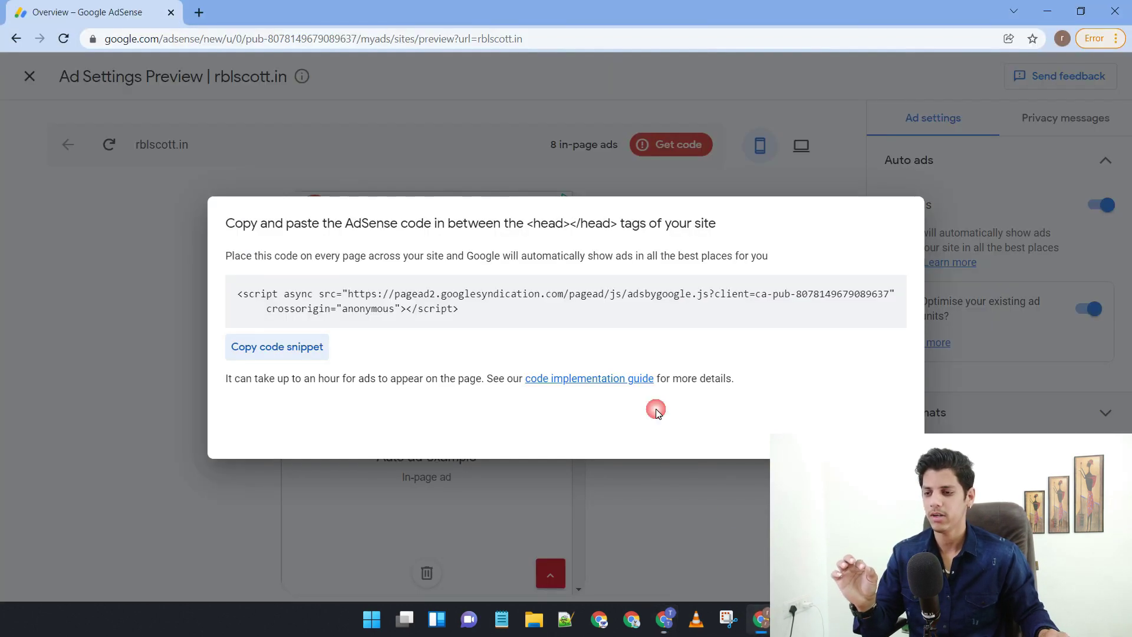
- Switch back to AdSense, close the code dialog and save the ad settings for rblscott.in with Apply now
click(761, 620)
click(850, 424)
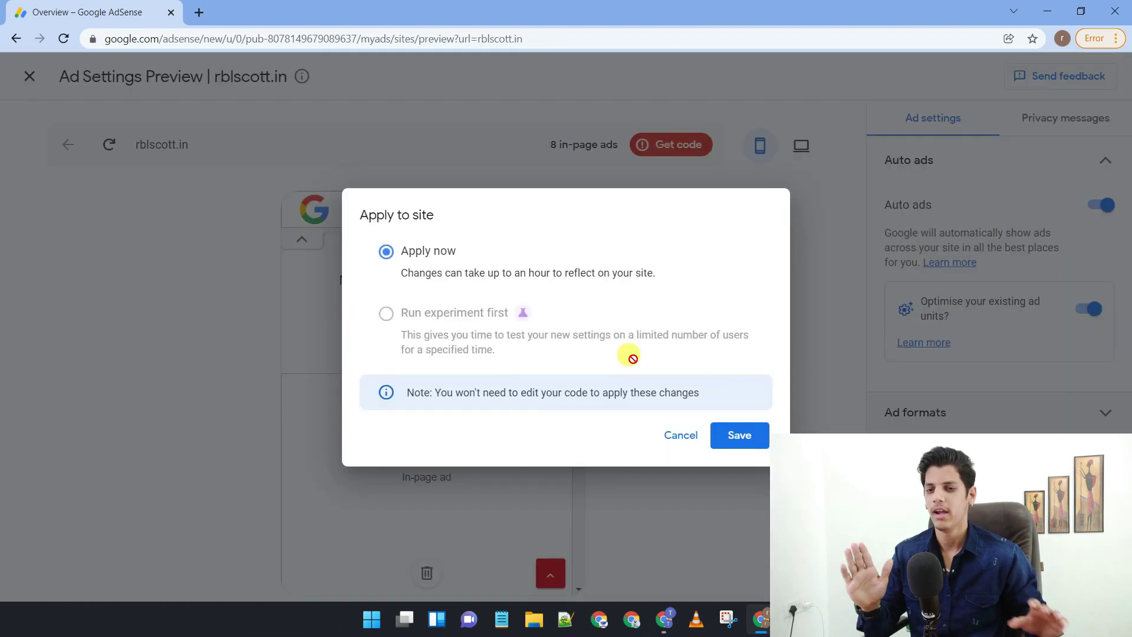
click(738, 435)
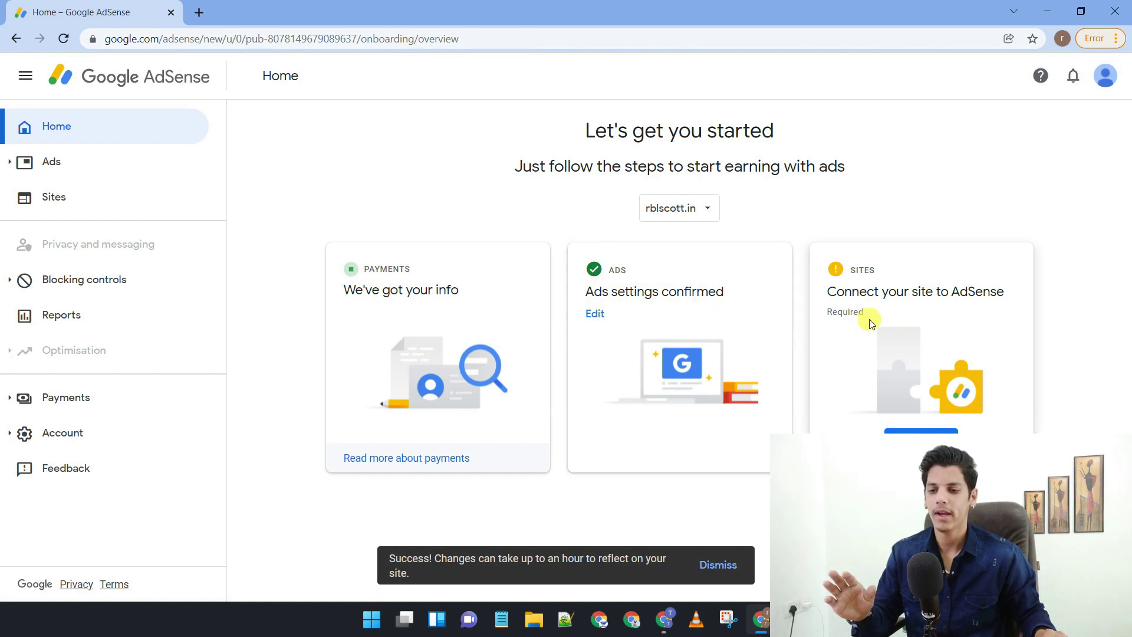
- Open the required step for connecting rblscott.in to AdSense and copy its AdSense code
drag(828, 298, 999, 302)
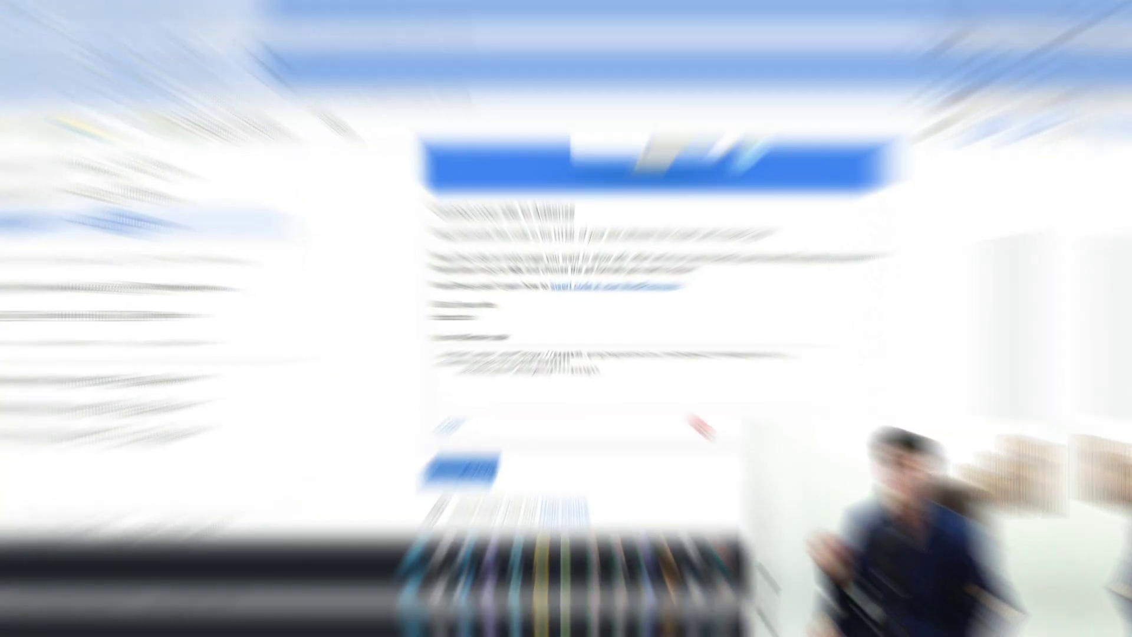
scroll(678, 372, up, 2)
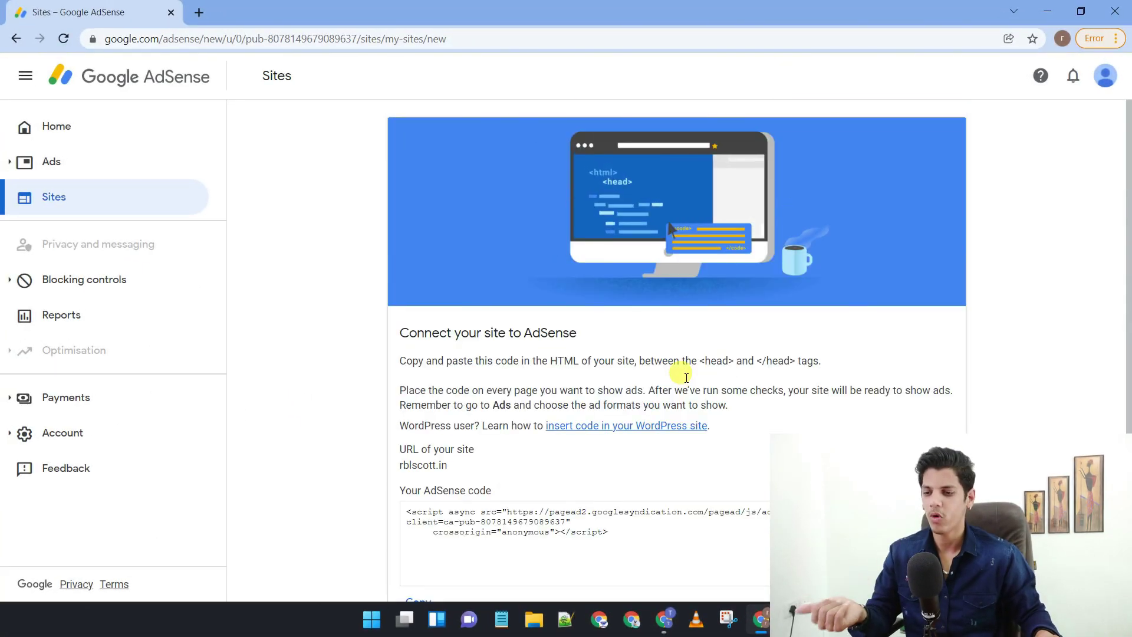
scroll(648, 369, down, 1)
scroll(629, 366, down, 1)
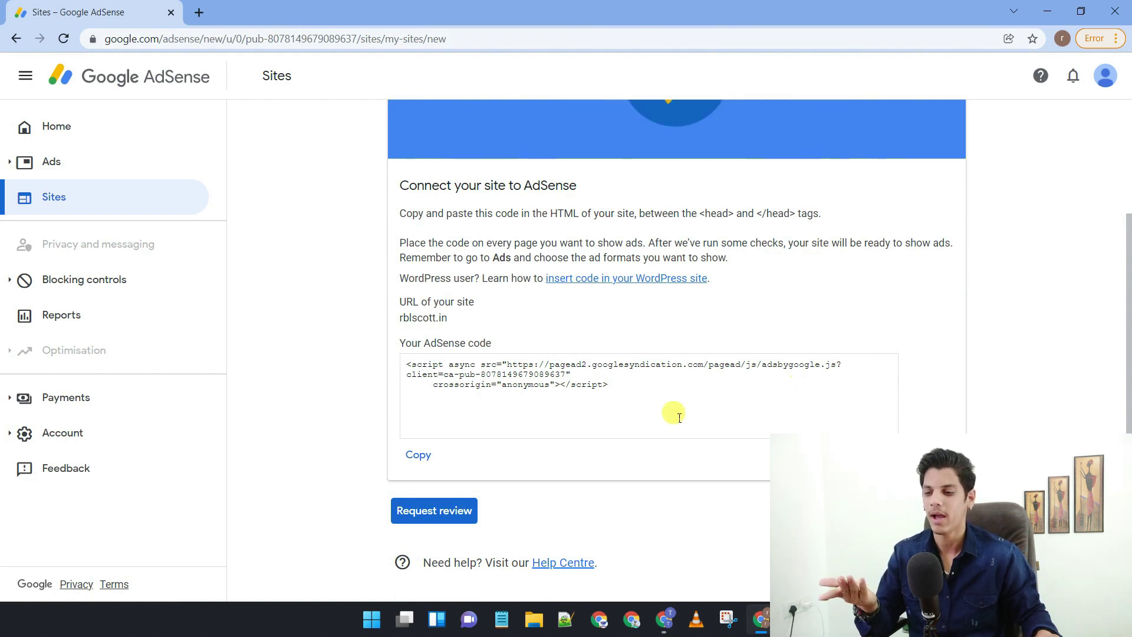
click(419, 454)
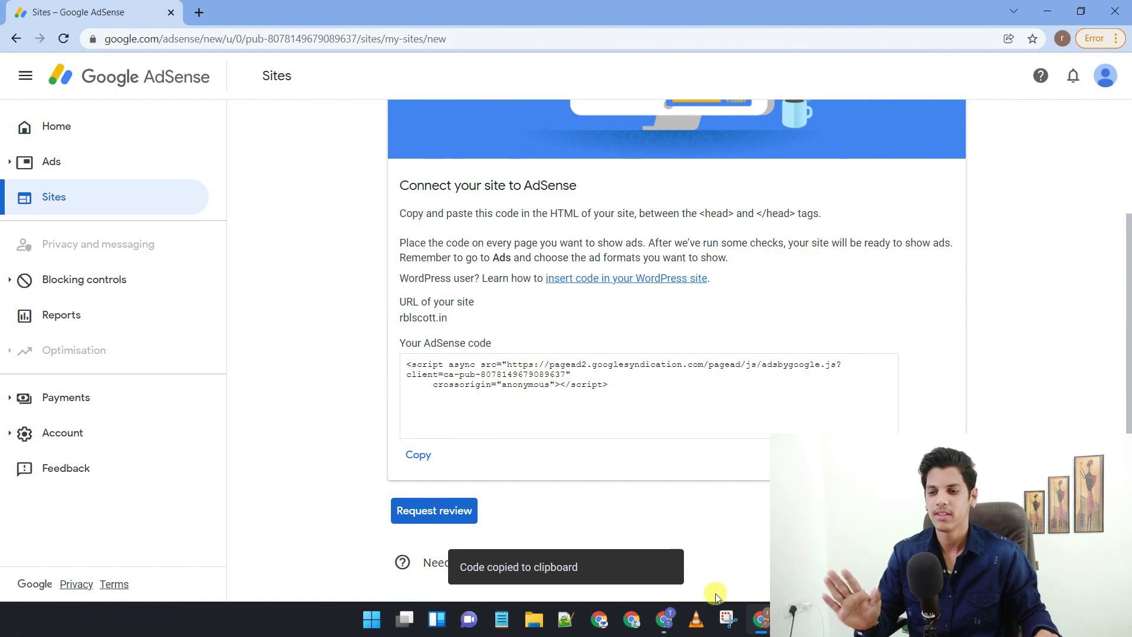
- Back in WordPress, replace the AdSense script in Scripts in Header with the newly copied code and save the settings
click(673, 626)
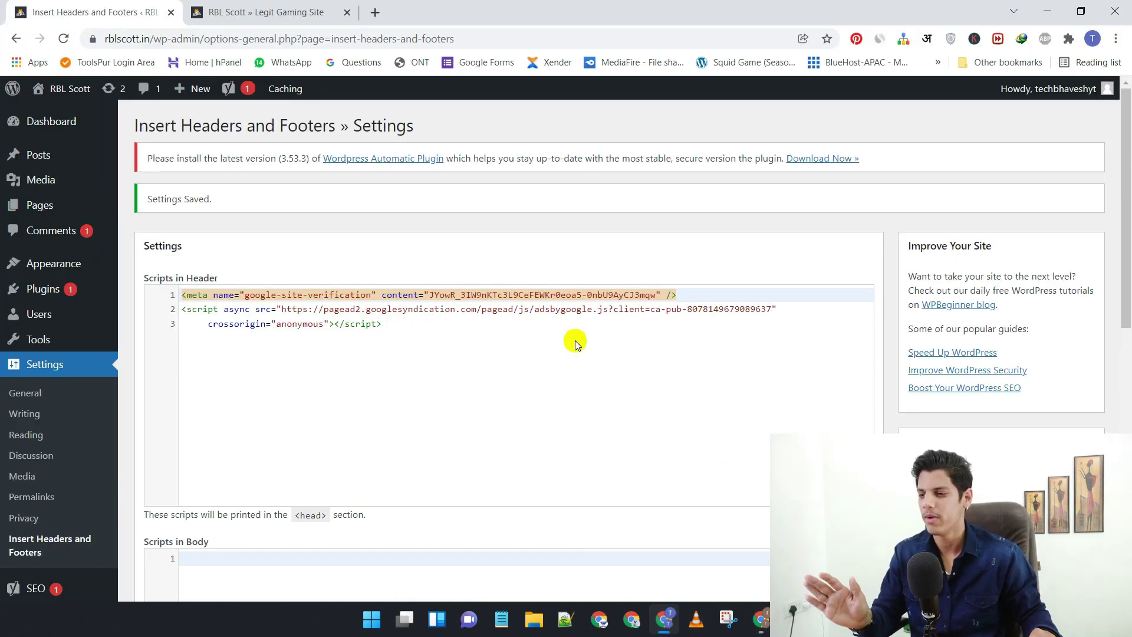
drag(394, 328, 176, 318)
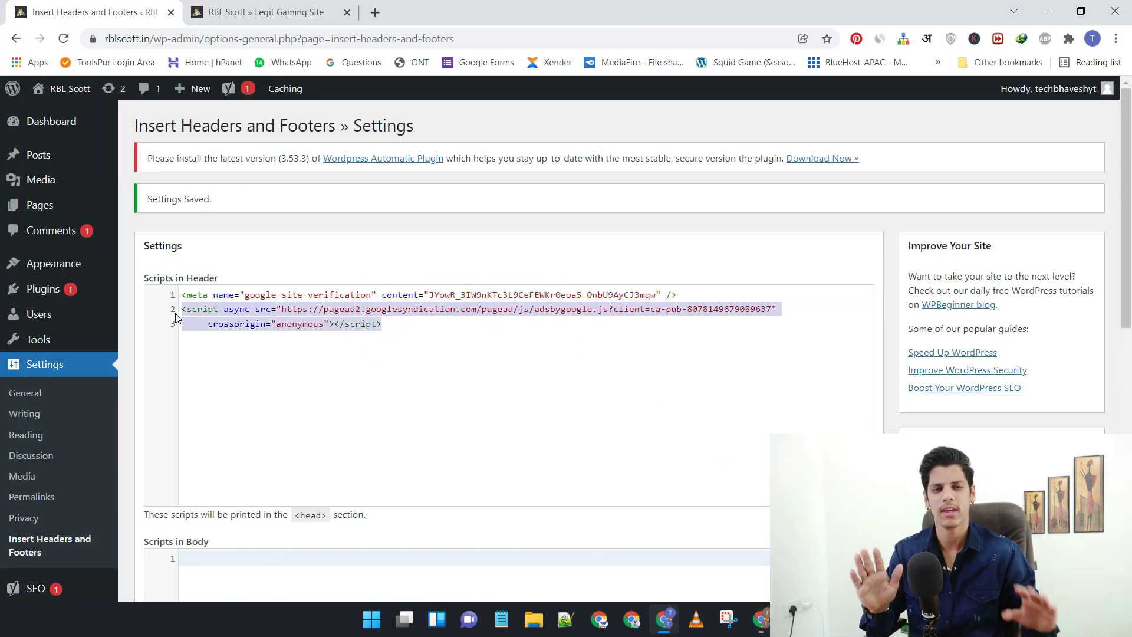
click(656, 297)
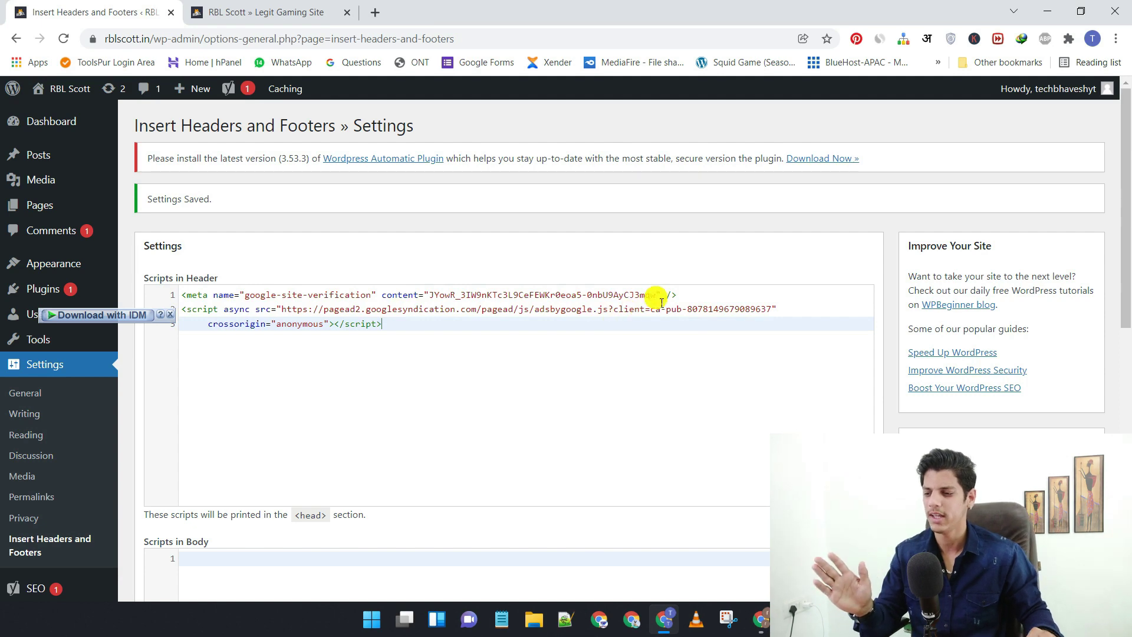
scroll(590, 337, down, 8)
click(162, 556)
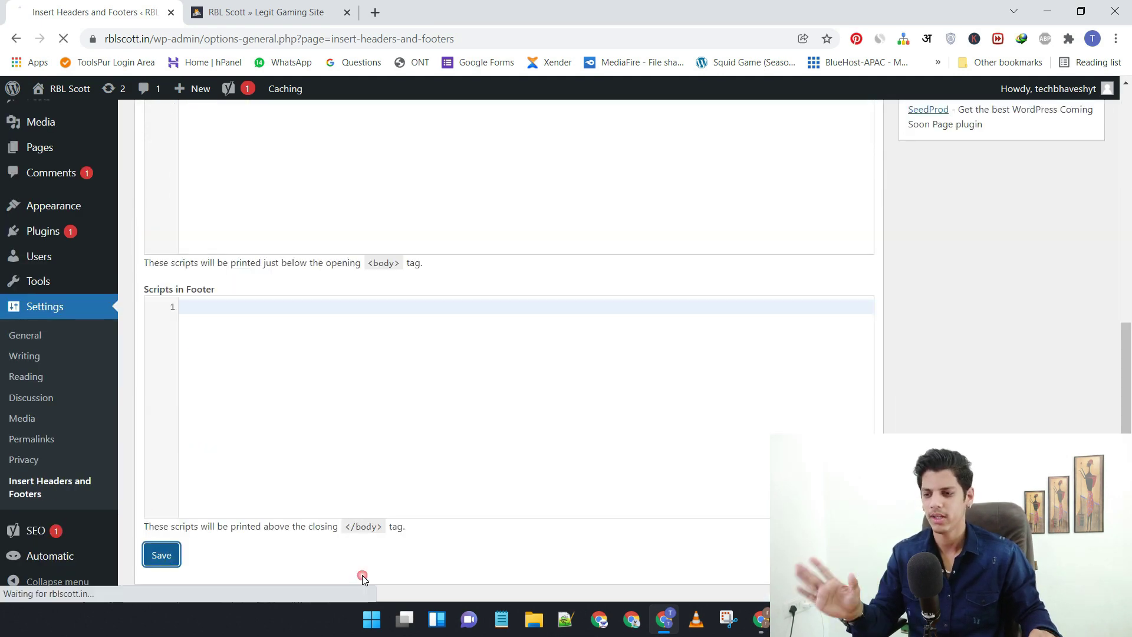
- Return to AdSense and request a review of rblscott.in
click(761, 619)
click(526, 411)
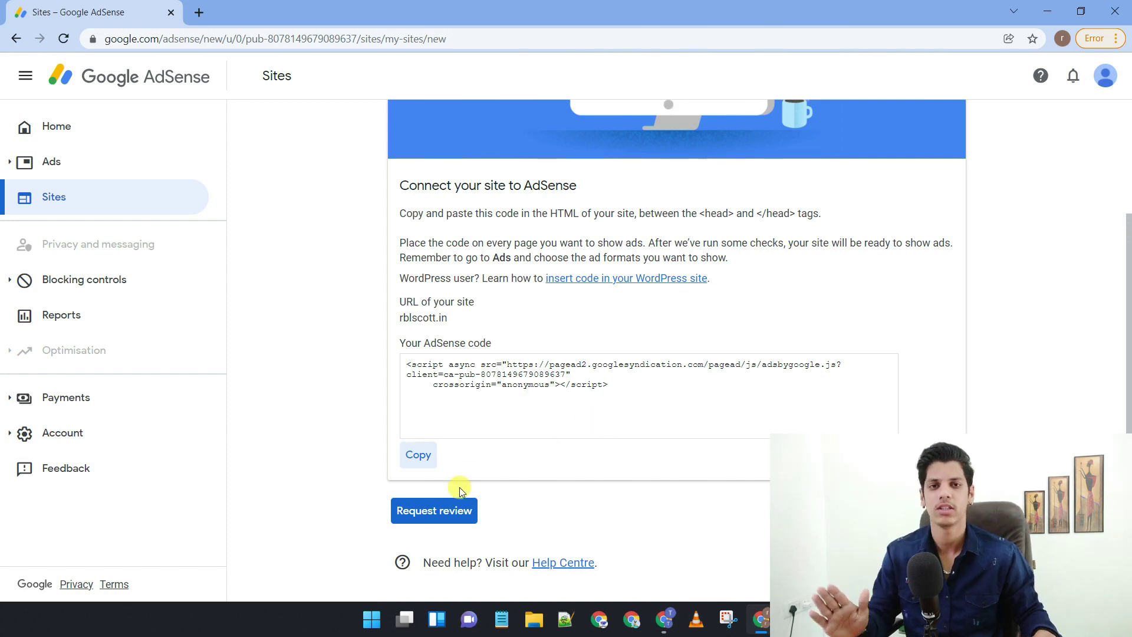
click(444, 511)
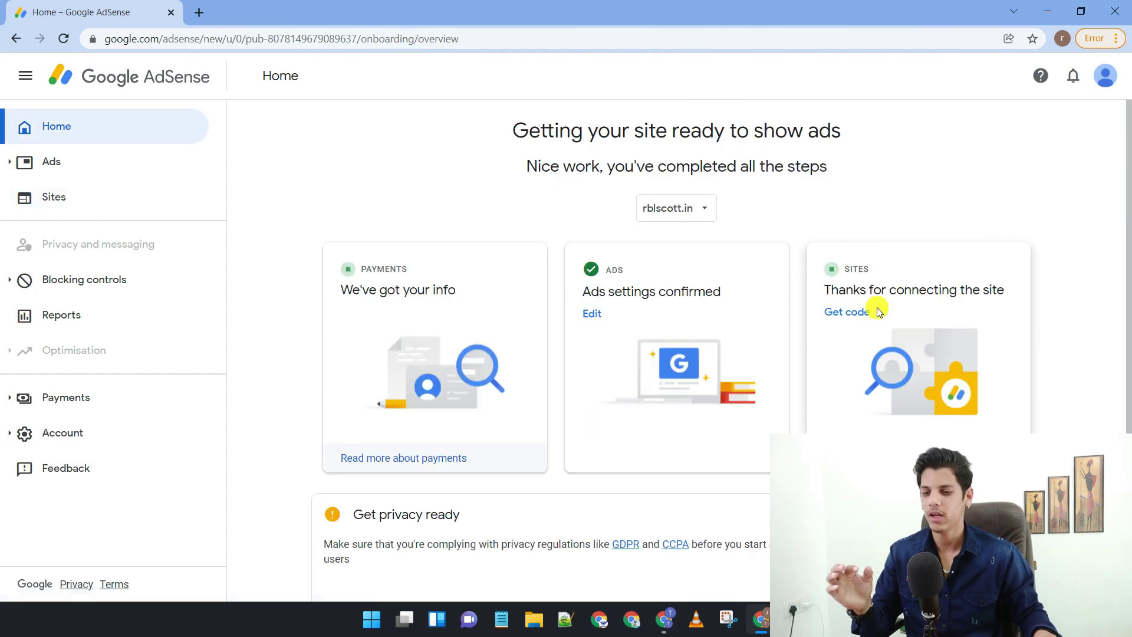
- Check the setup cards and the status of rblscott.in in the site list, and reload the AdSense home overview
scroll(923, 212, down, 1)
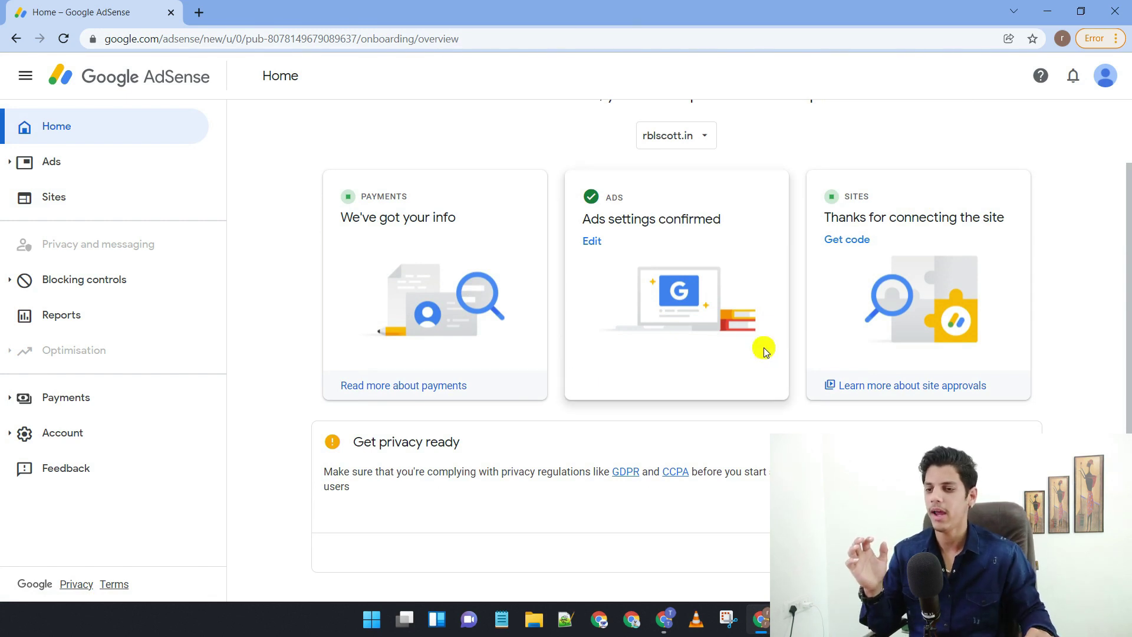
click(84, 199)
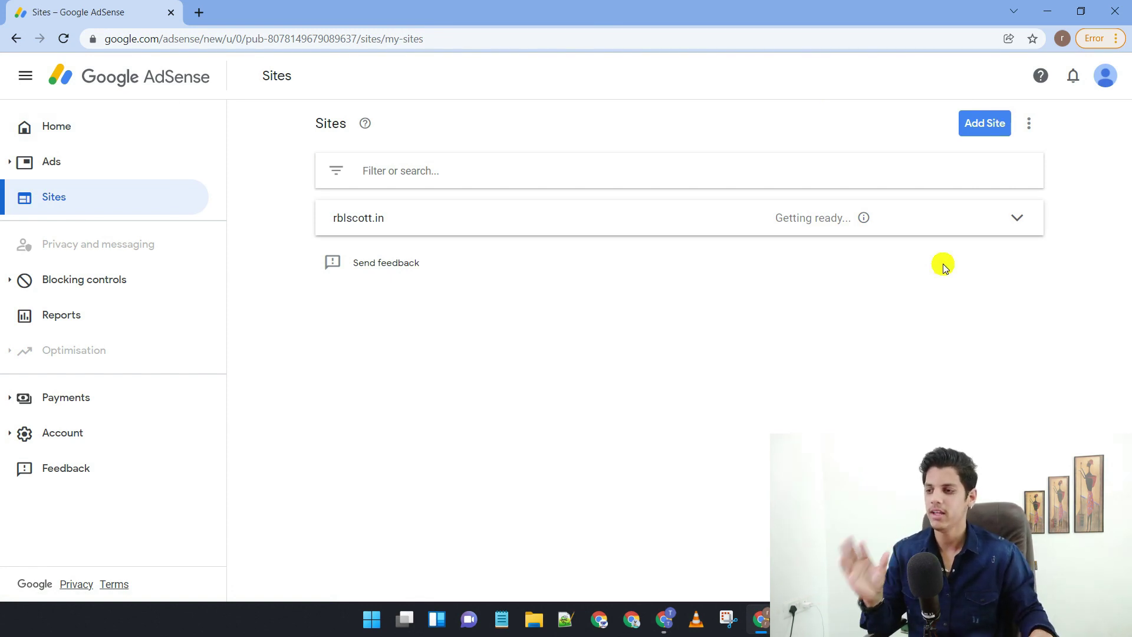
click(40, 130)
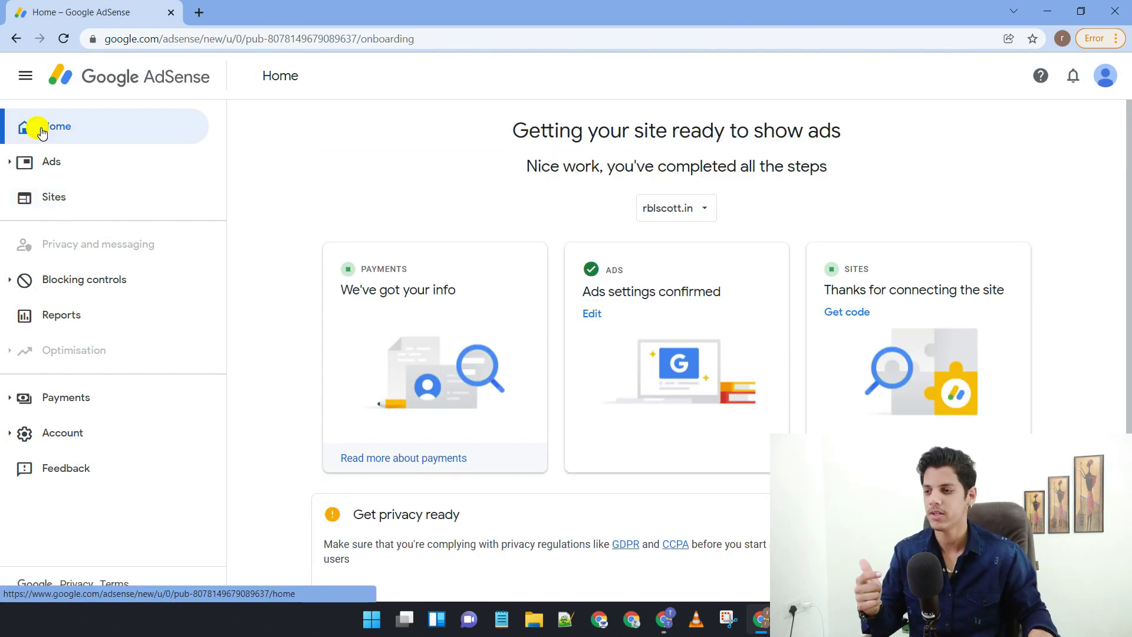
click(64, 38)
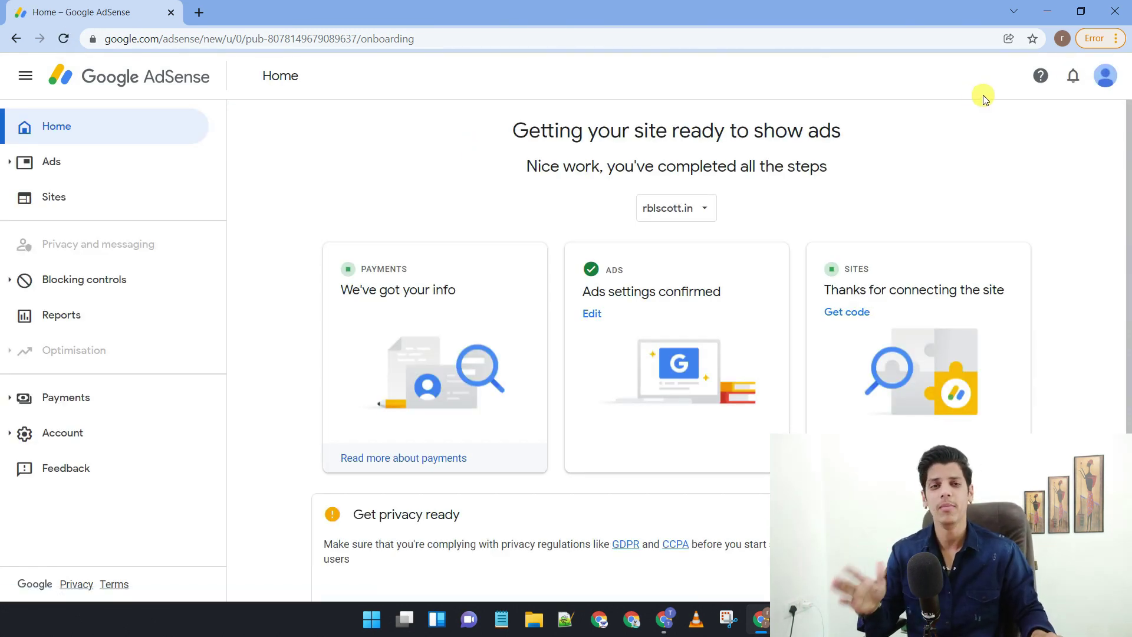
scroll(944, 254, down, 1)
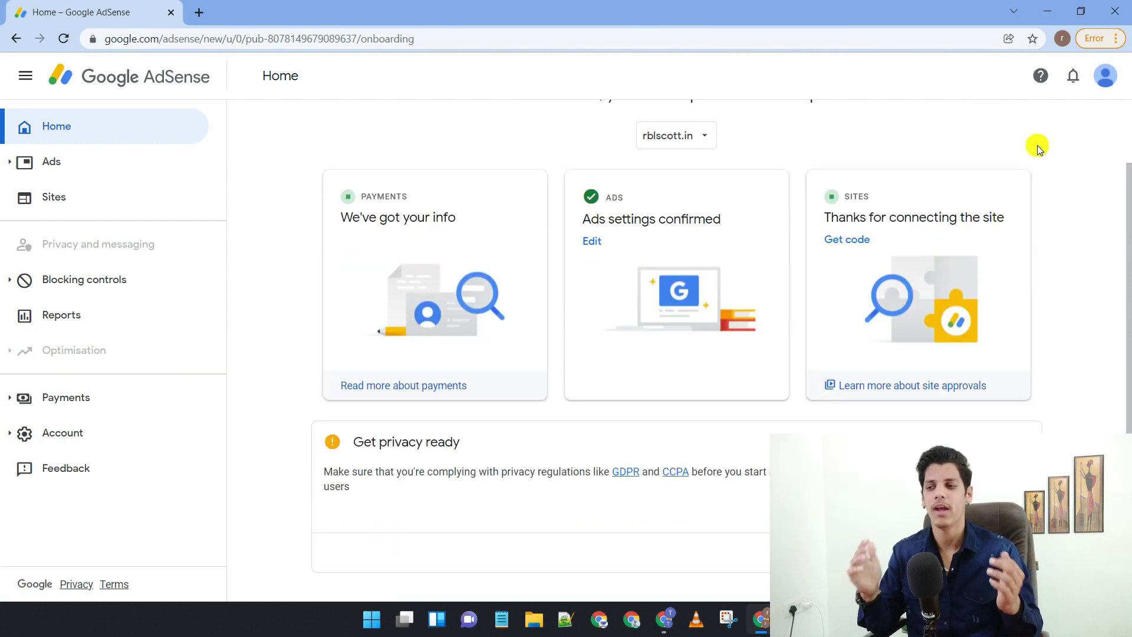